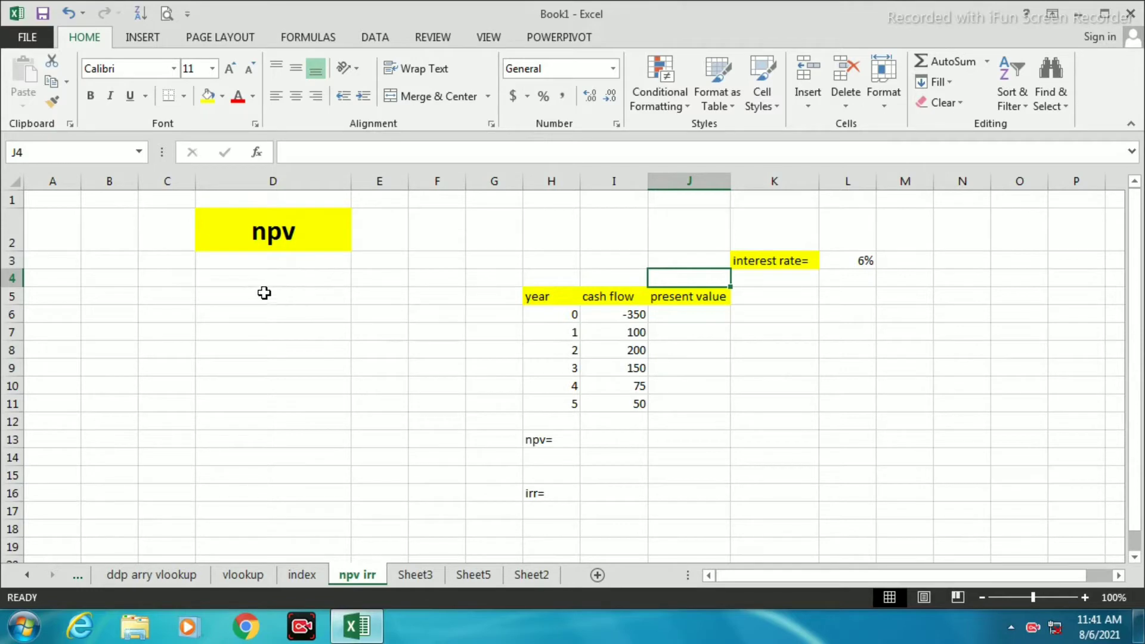
Enter the label "NET PRESENT VALUE" in cell D4, below the npv heading
click(263, 288)
text(N)
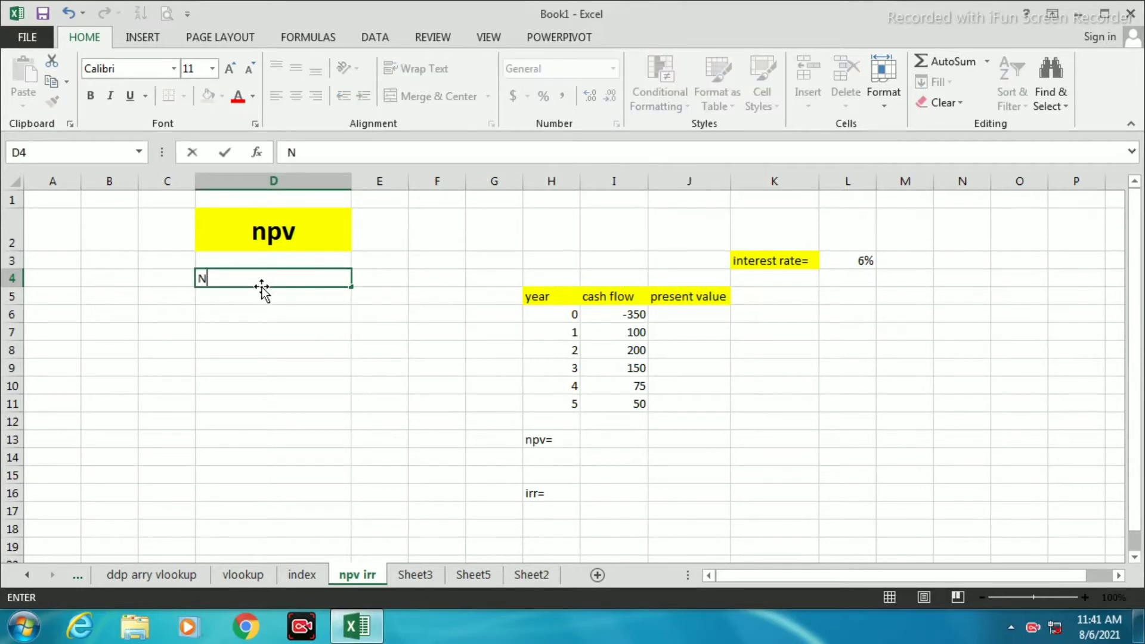
text(ET PRESE)
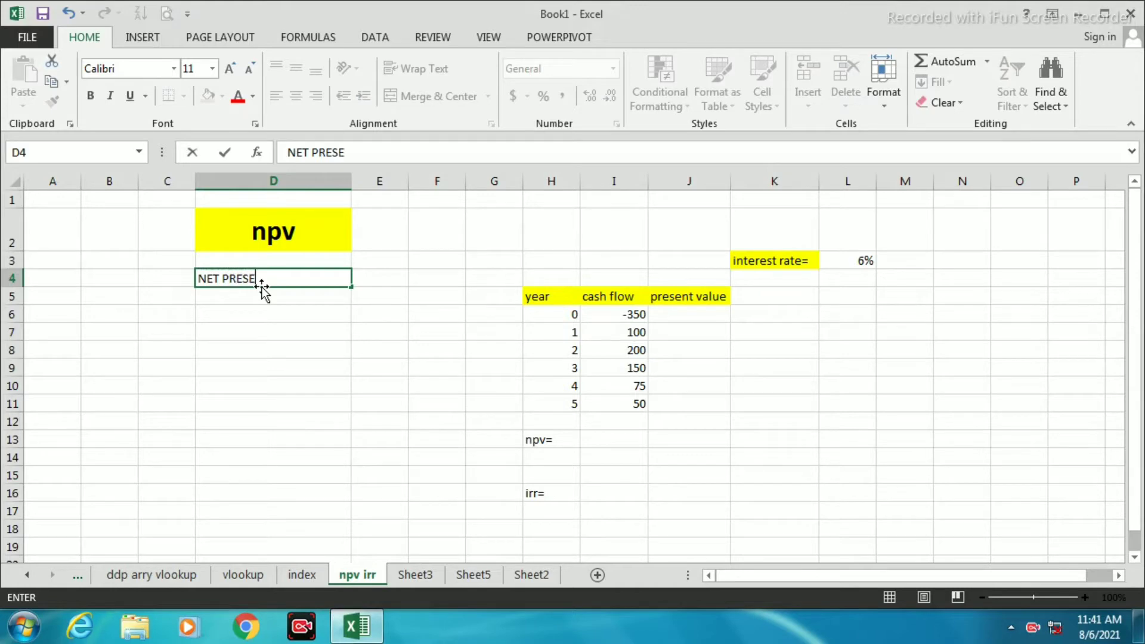
text(NT VALUE)
key(ctrl+Return)
click(284, 392)
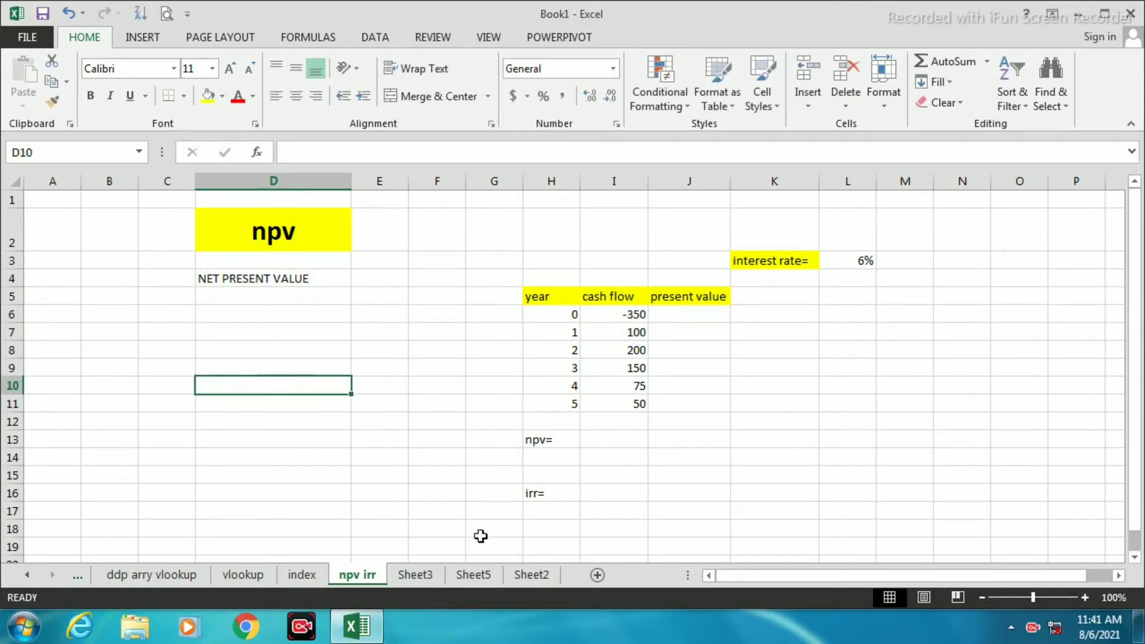
Fill the "npv=" label cell H13 with yellow and the "irr=" label cell H16 with green
click(539, 442)
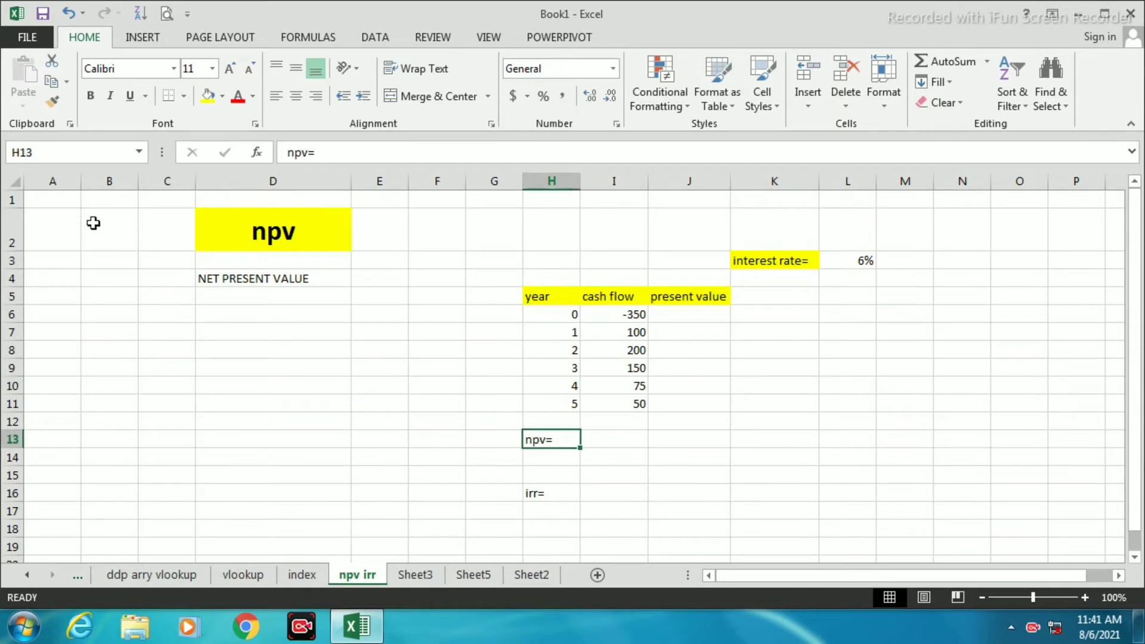
click(208, 95)
click(535, 493)
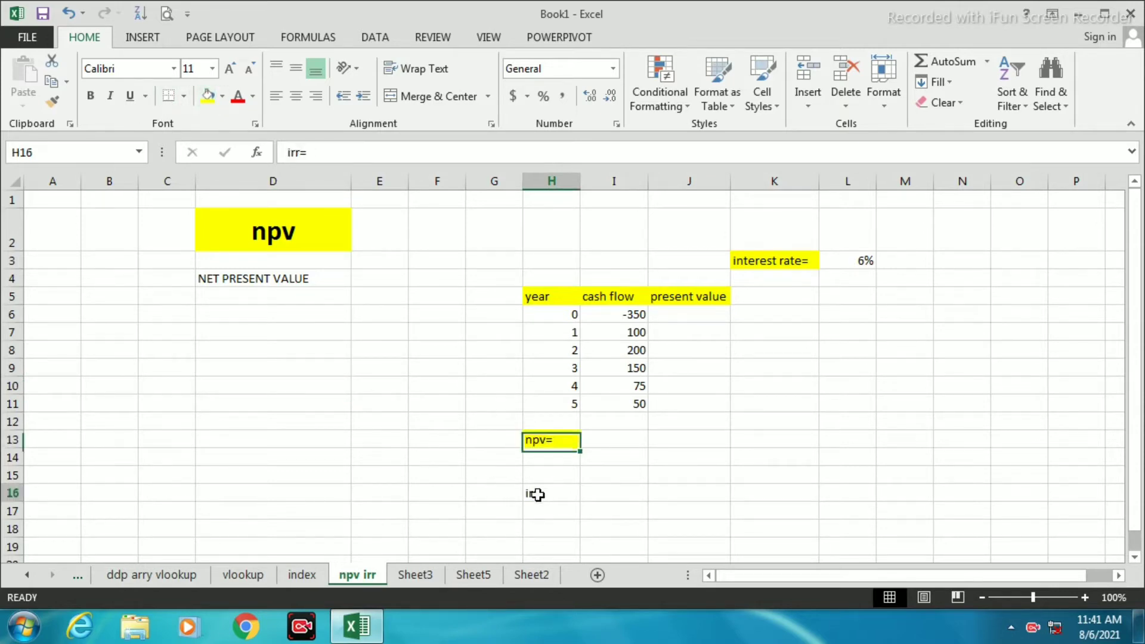
click(221, 96)
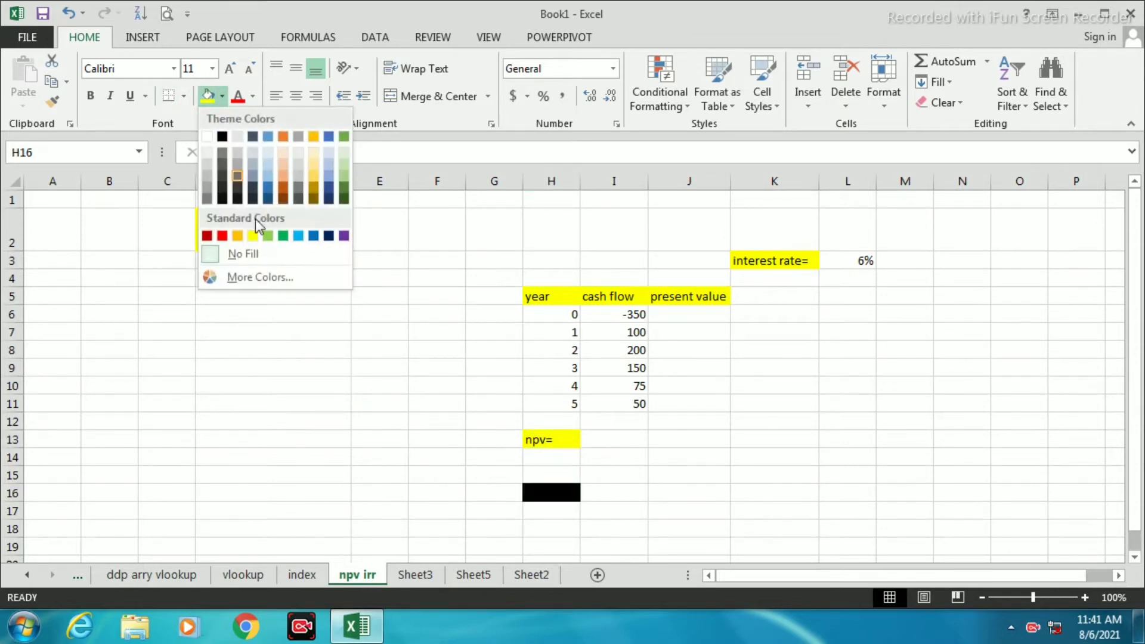
click(282, 236)
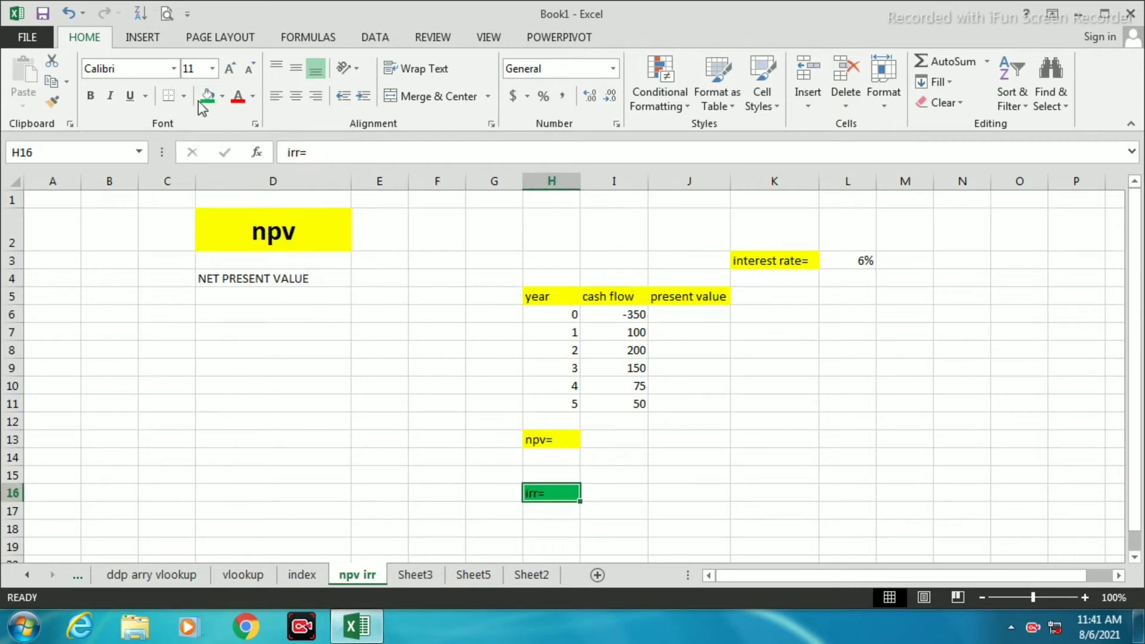
click(488, 518)
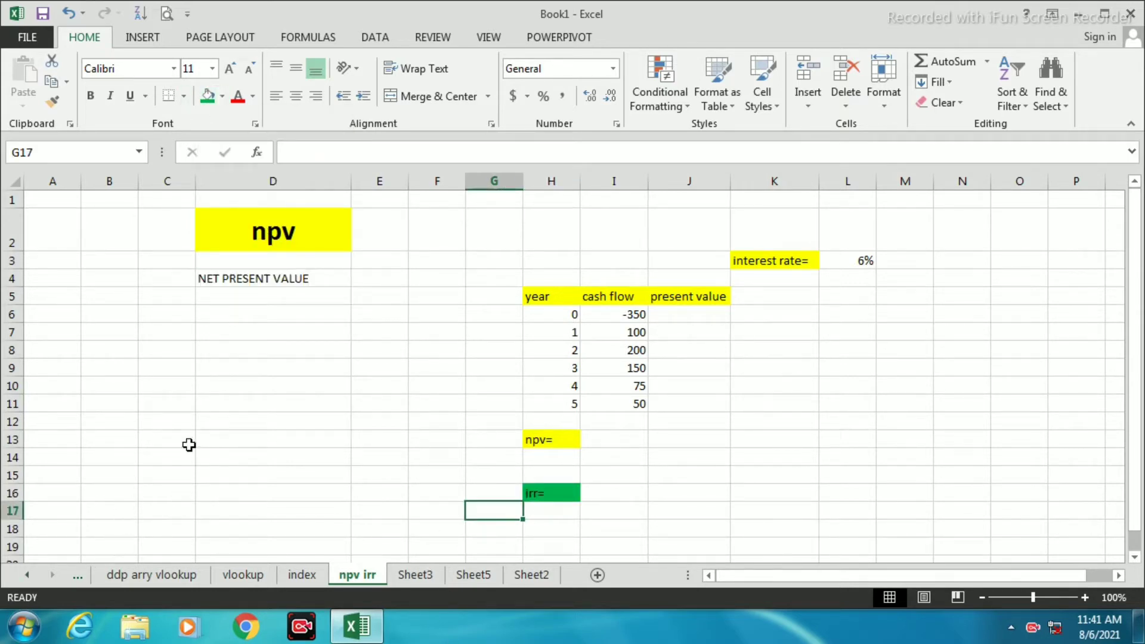
click(810, 444)
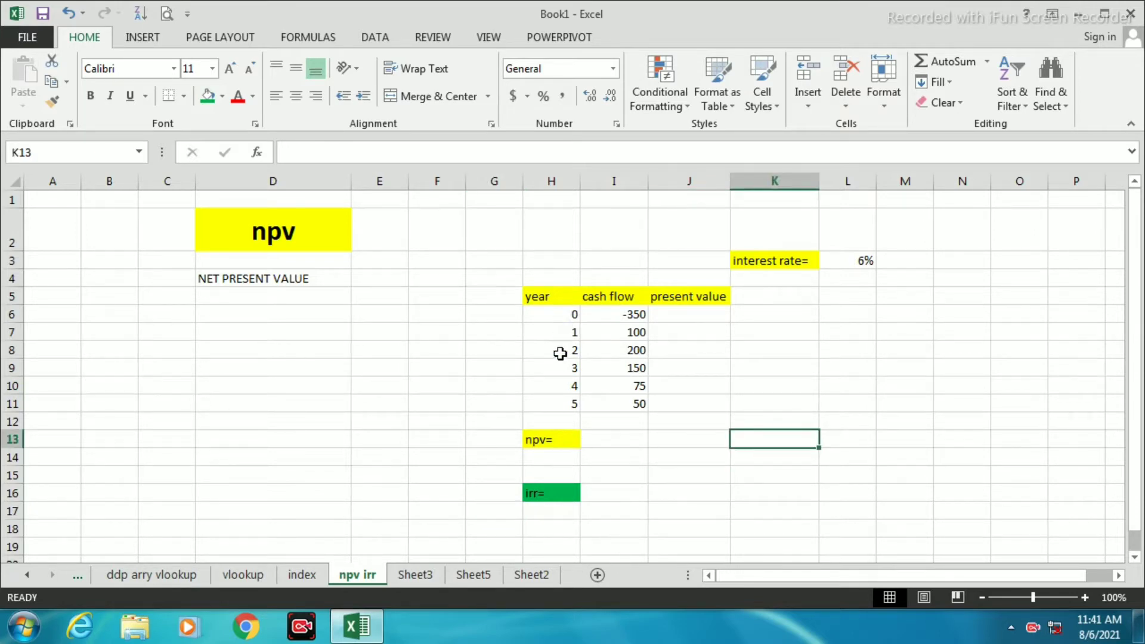
click(560, 316)
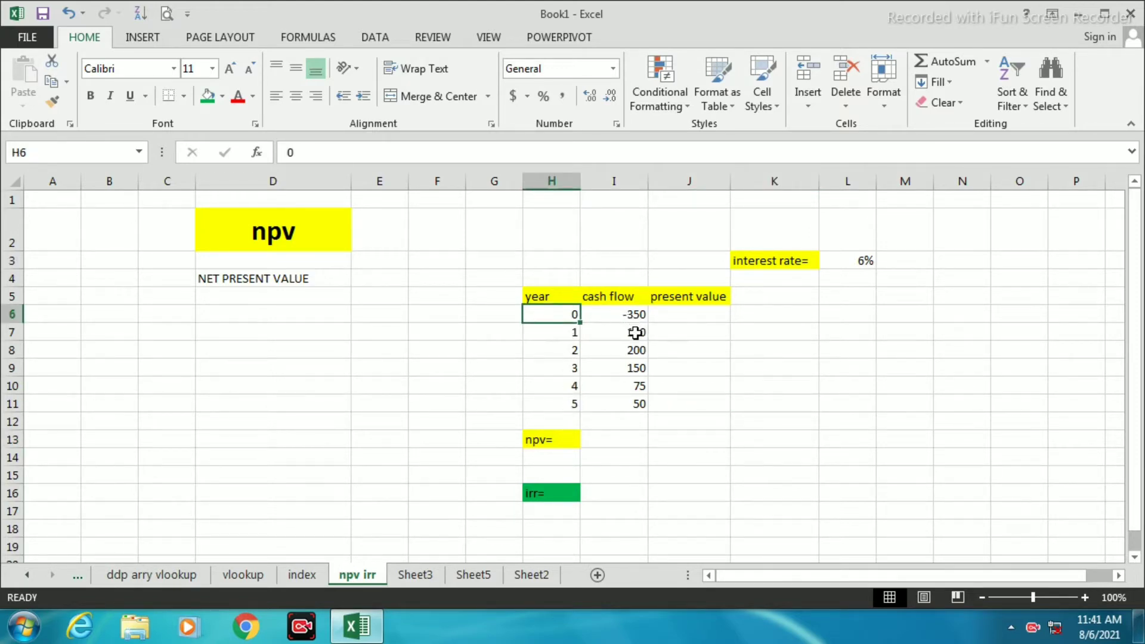
click(628, 312)
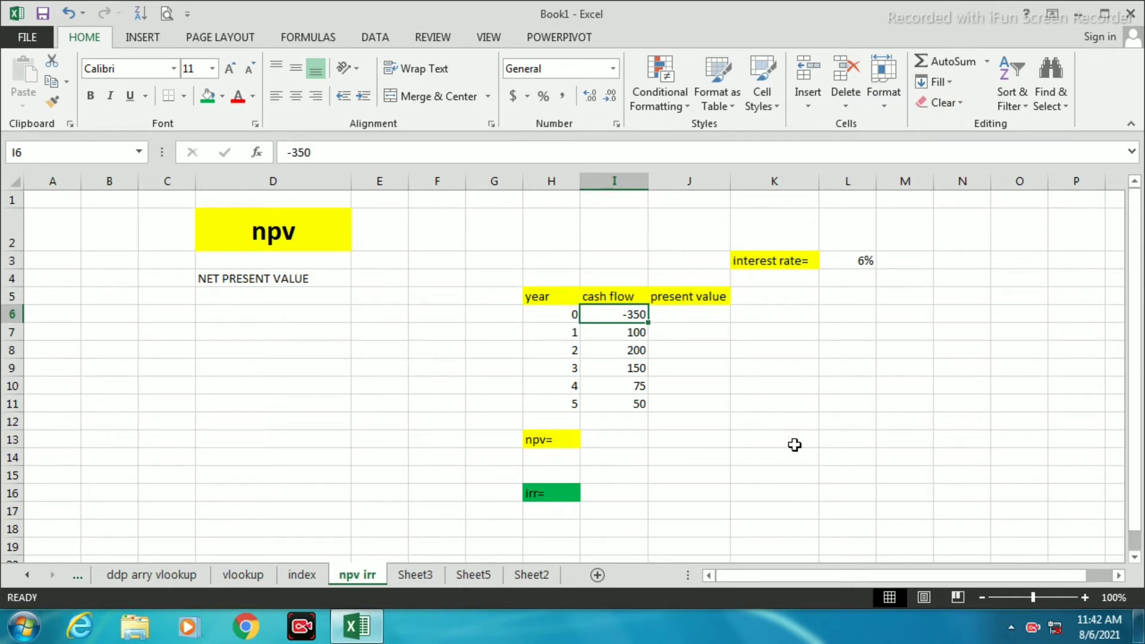
Enter the note "IF NPV SHOW POSITIVE SO THIS INVESTMENT SUITABLE" in cell K13
click(776, 440)
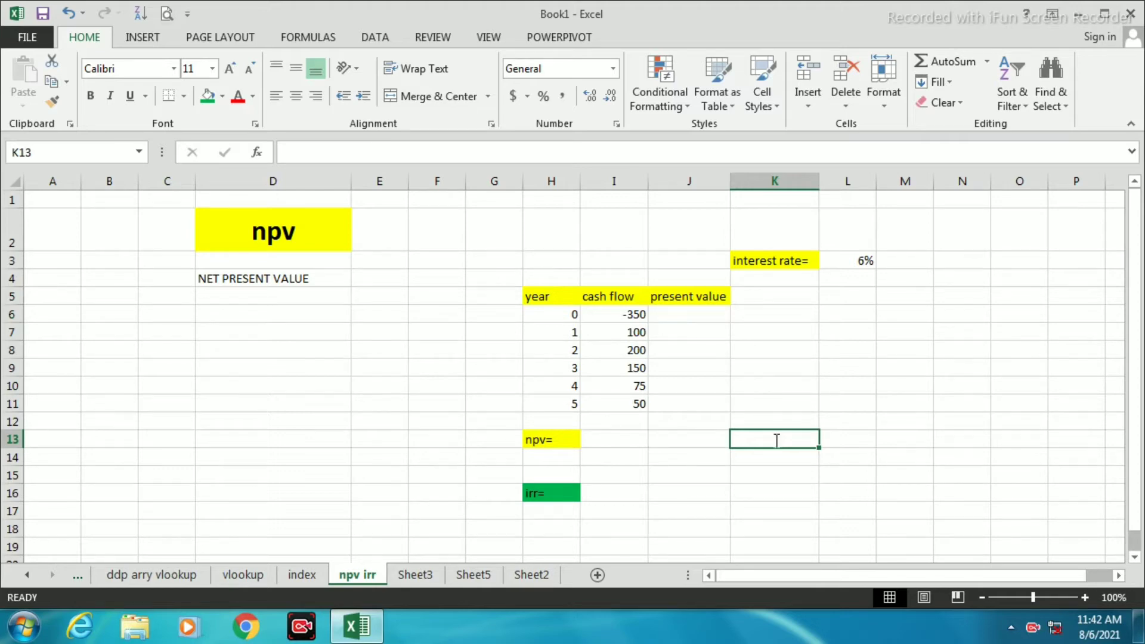
text(NP)
key(BackSpace)
key(BackSpace)
text(IF )
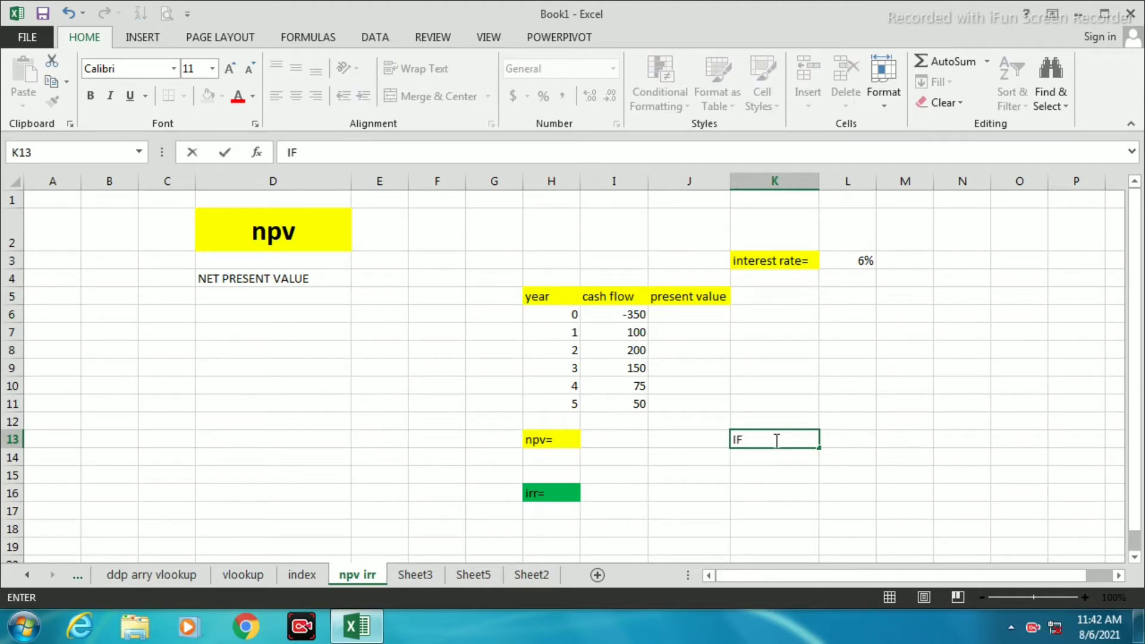
text( NPV SHOW)
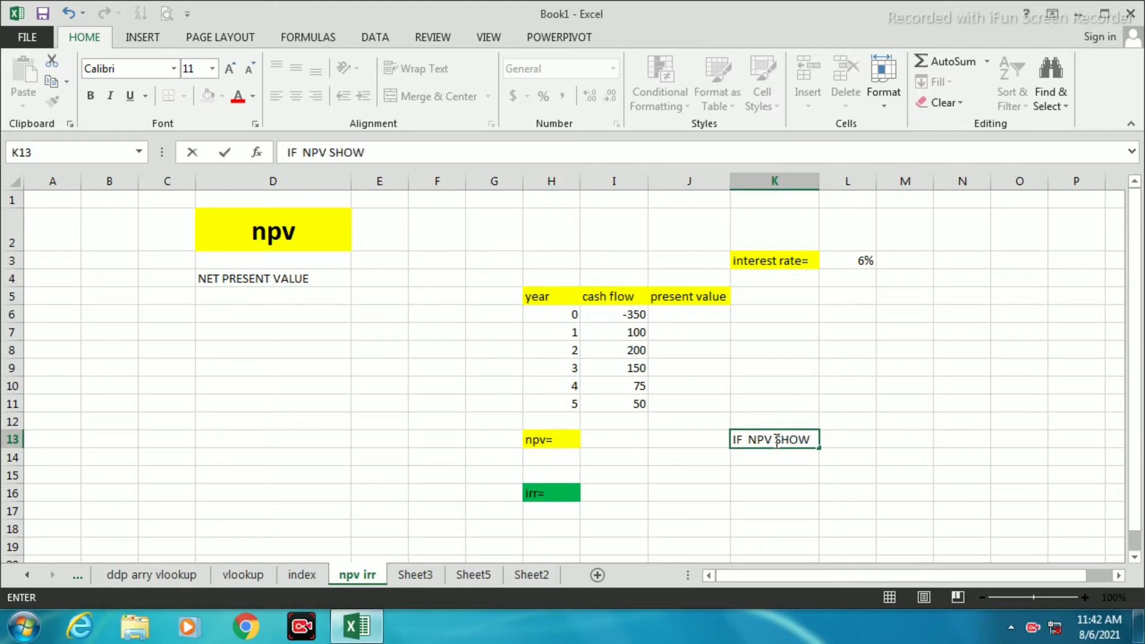
text( POSITIVE)
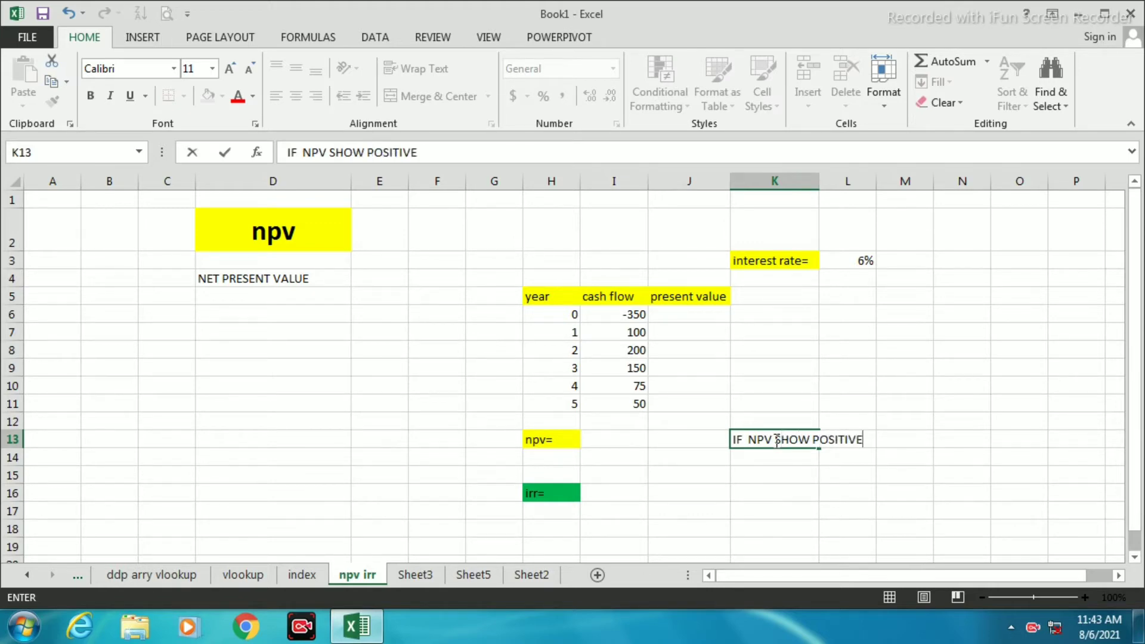
text( SO THIS INVEST)
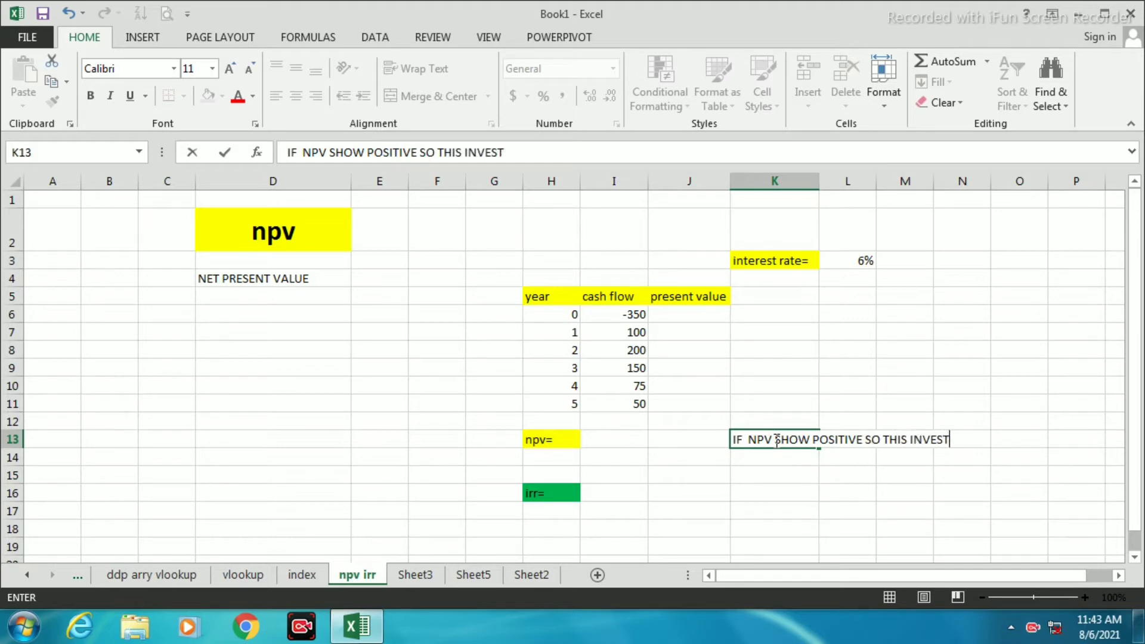
text(MENT SUITABLE)
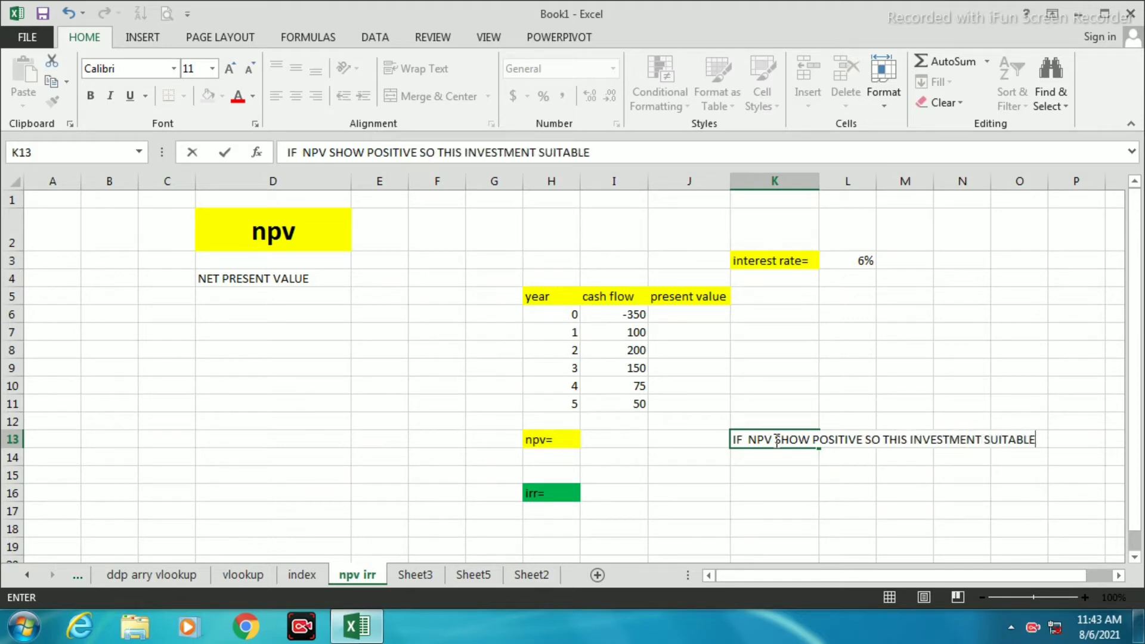
key(Return)
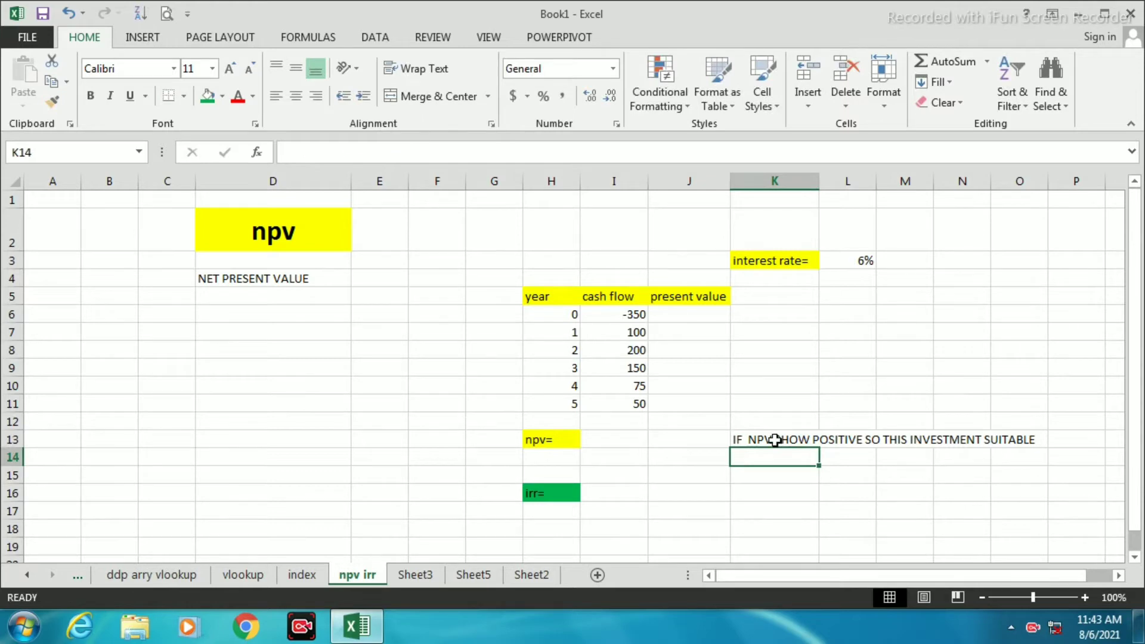
Enter the note "IF NPV SHOW NRGATIVE SO THIS INVESTMANT NOT SUITABLE" in cell K14
text(IF NPV)
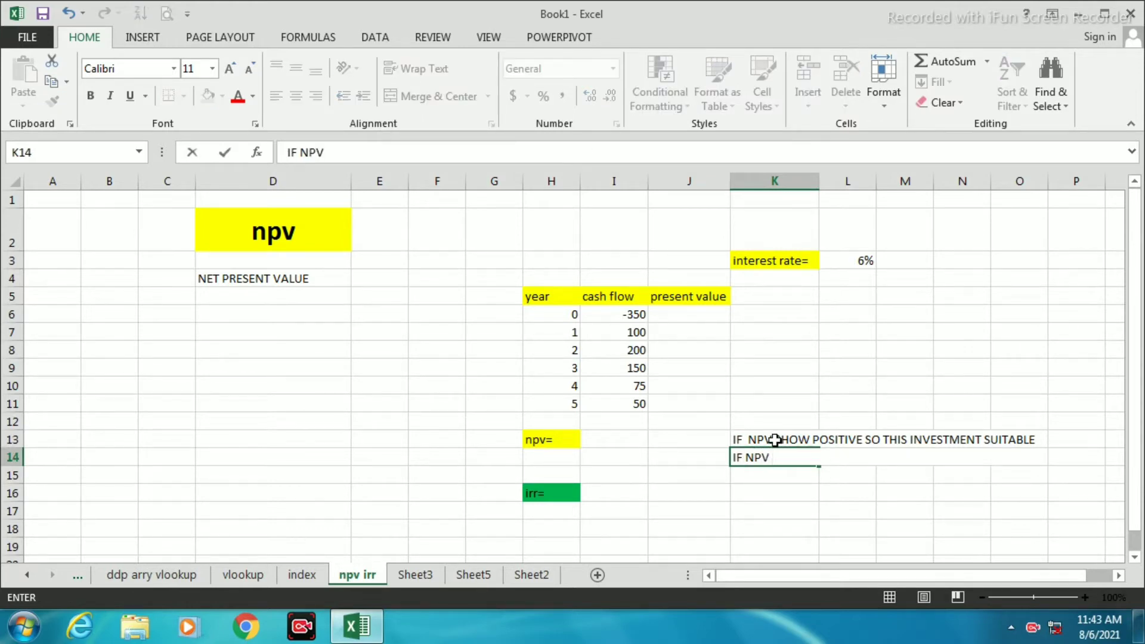
text( SHOW NR)
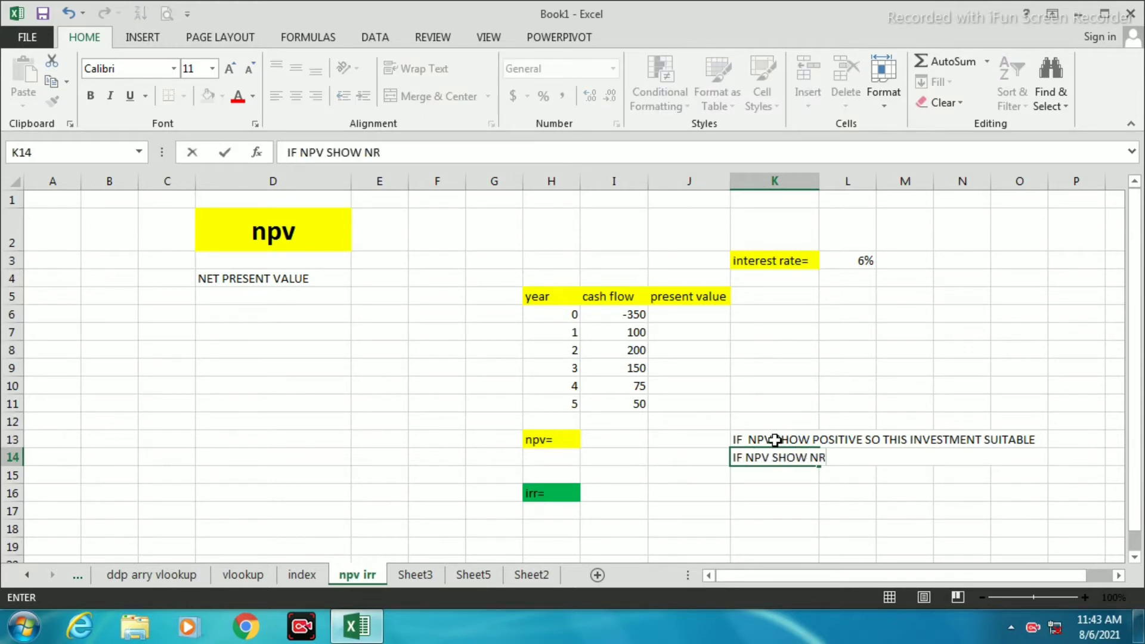
text(GATIVE SO )
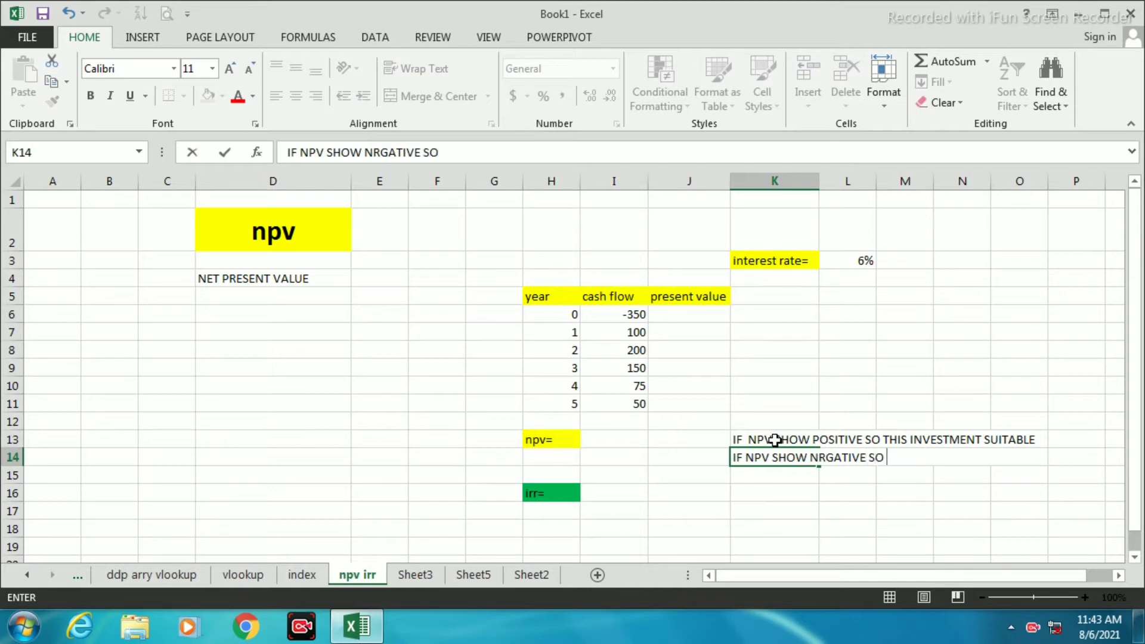
text(THIS INVESTMANT NOT SU)
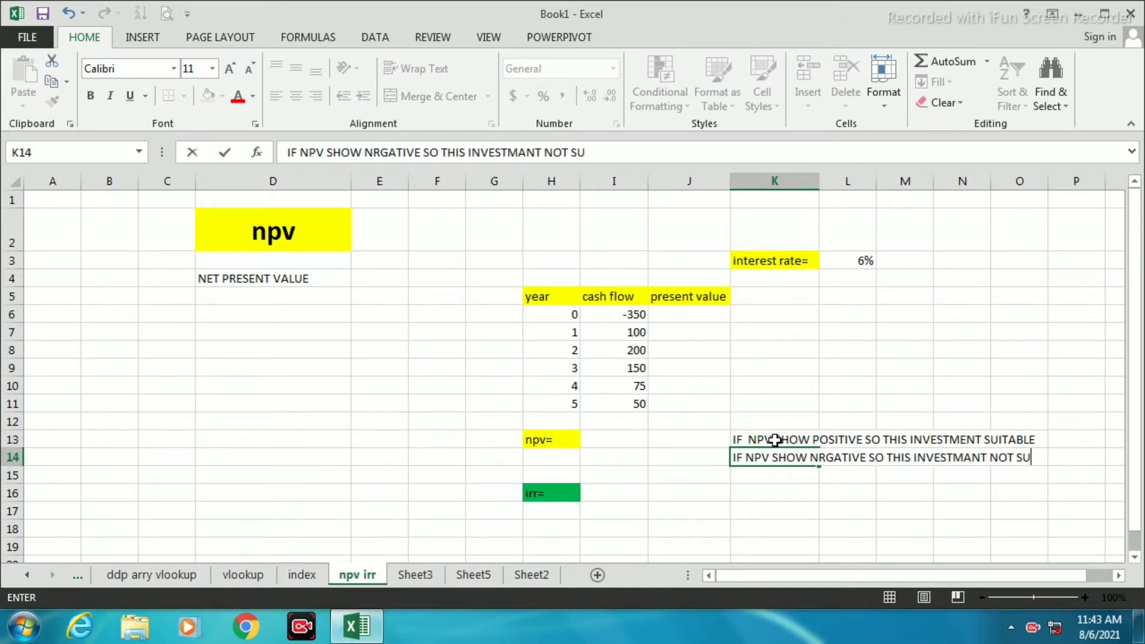
text(ITABLE)
click(1014, 523)
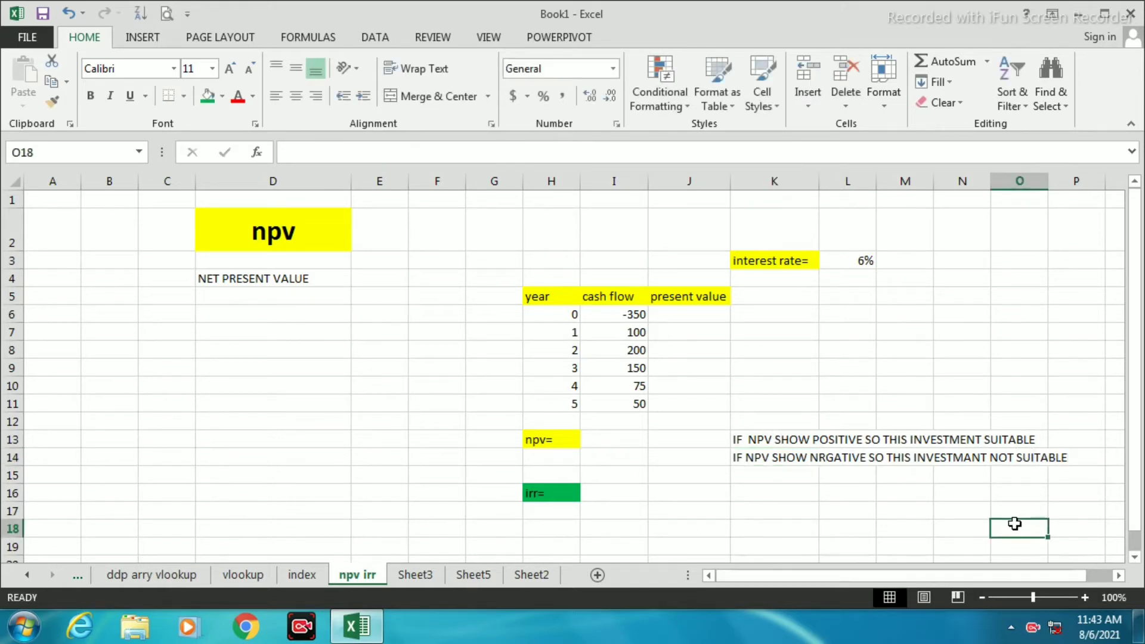
click(889, 327)
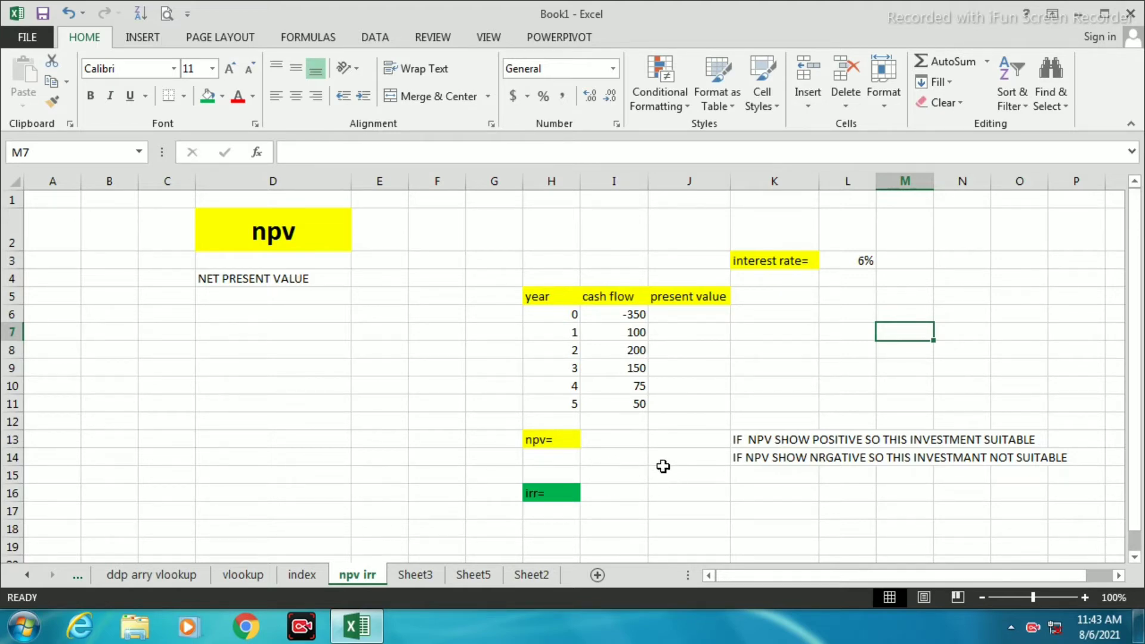
Calculate the net present value in cell I13 with the formula =I6+NPV(L3,I7:I11), accepting the closing-bracket correction
click(669, 444)
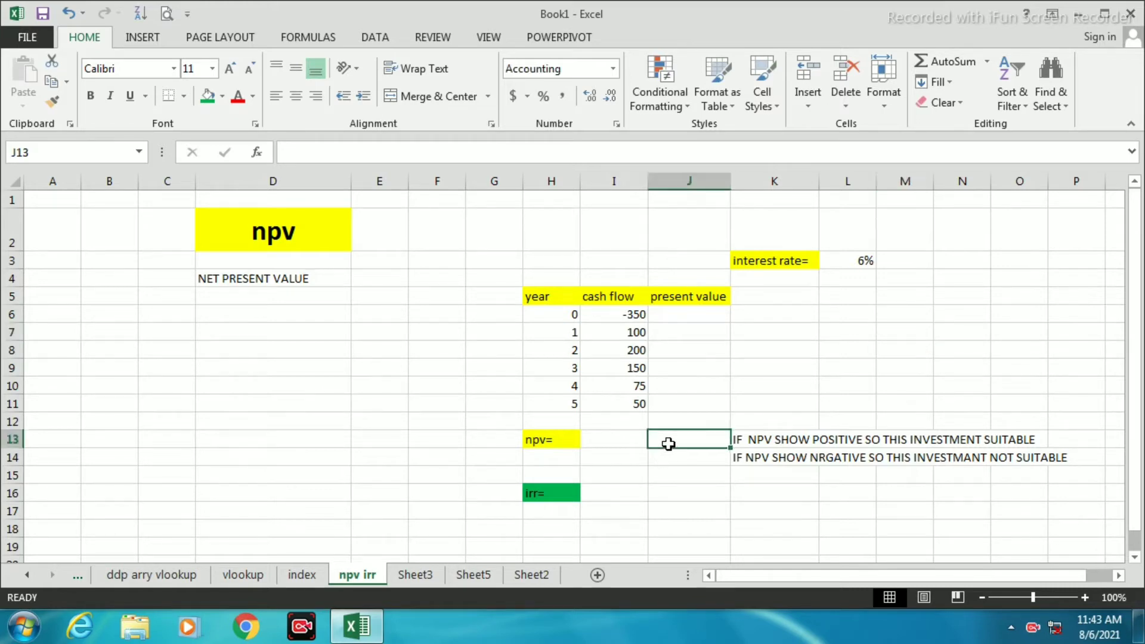
key(Left)
text(=)
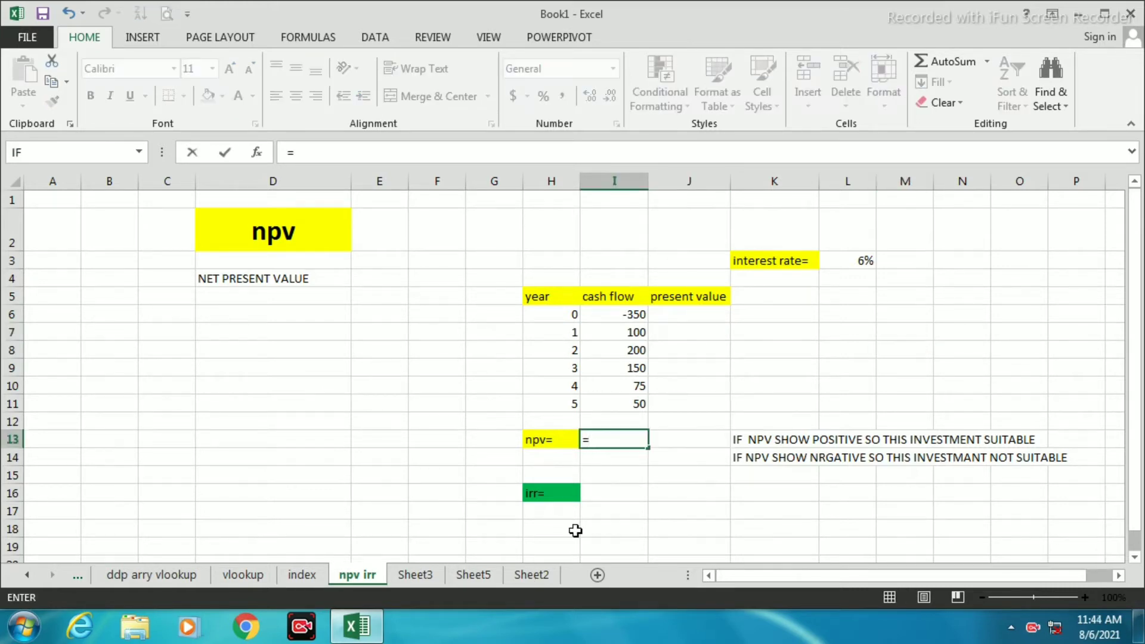
click(625, 314)
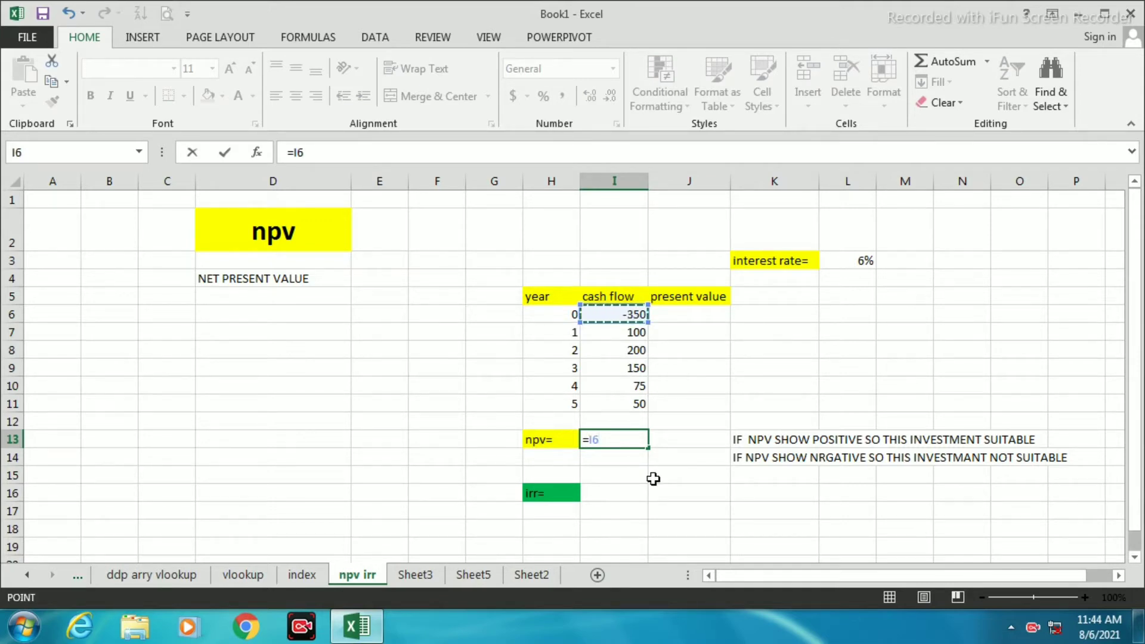
text(+NPV)
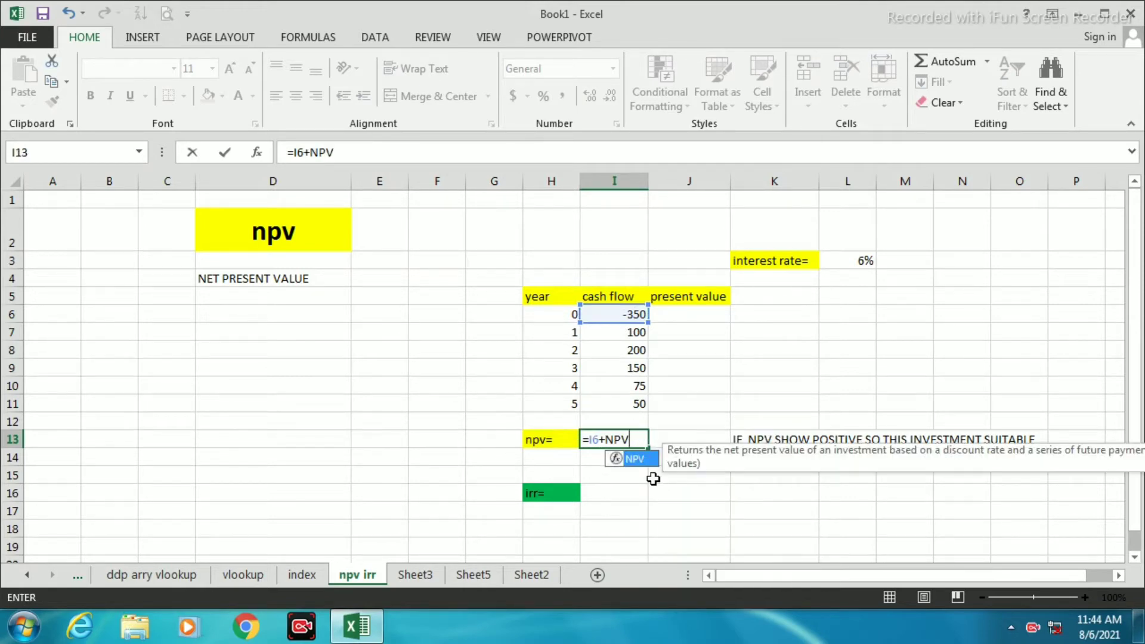
double_click(636, 462)
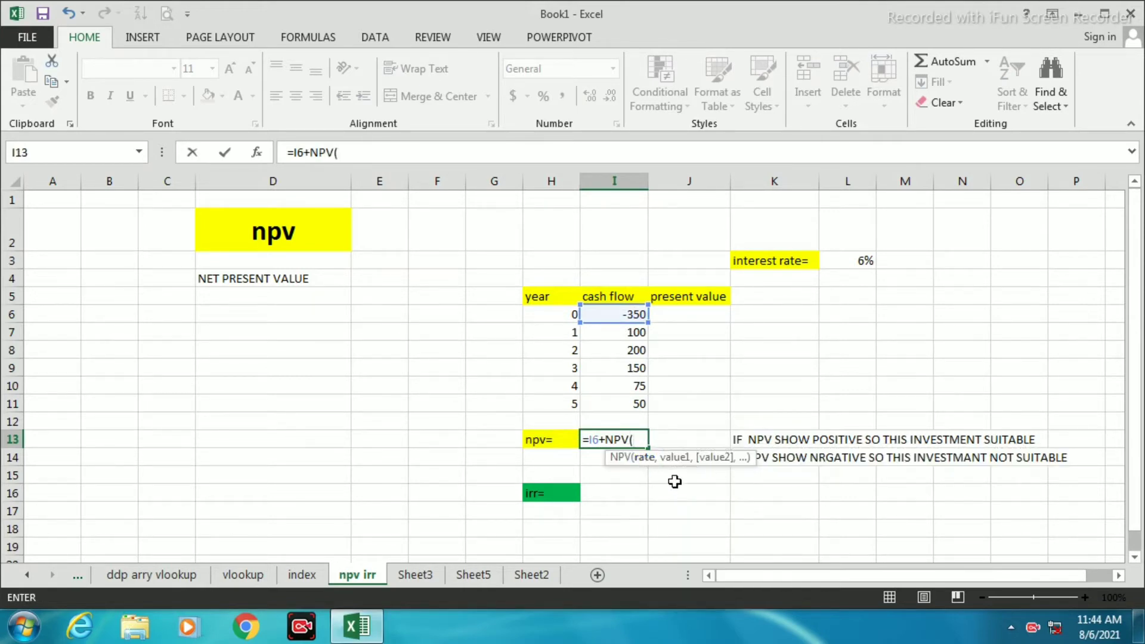
click(864, 261)
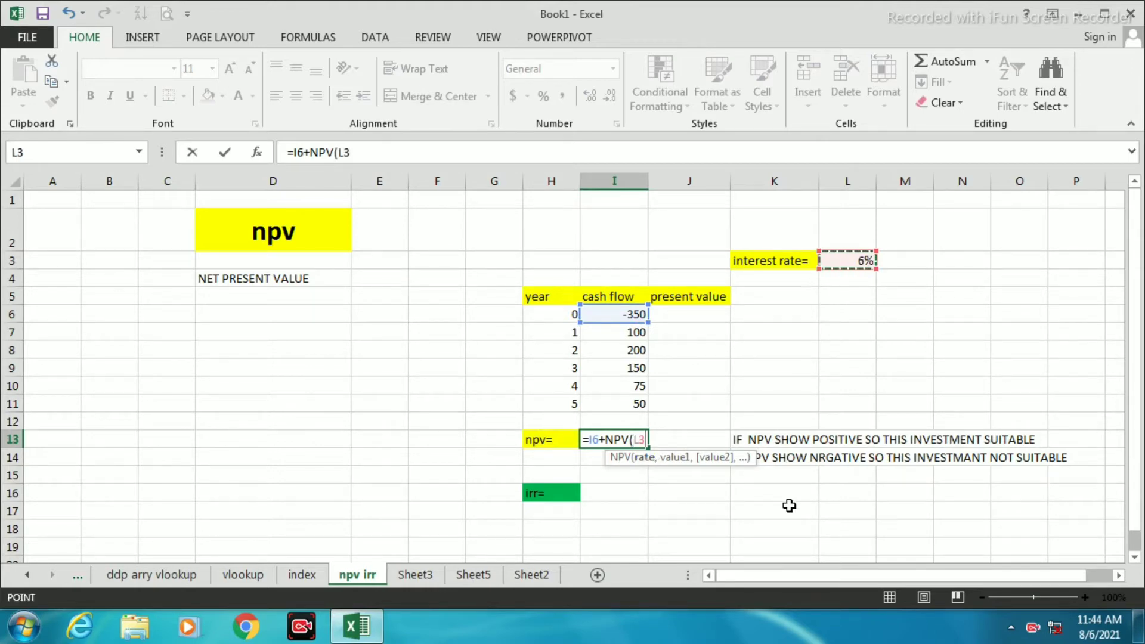
text(,)
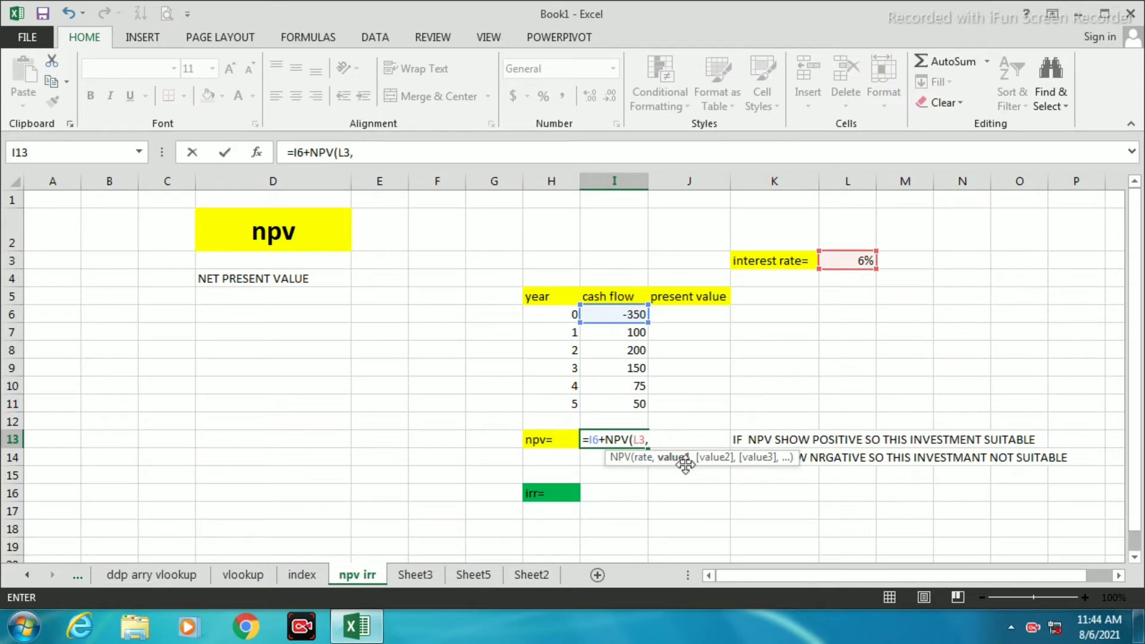
click(626, 333)
drag(626, 370, 635, 404)
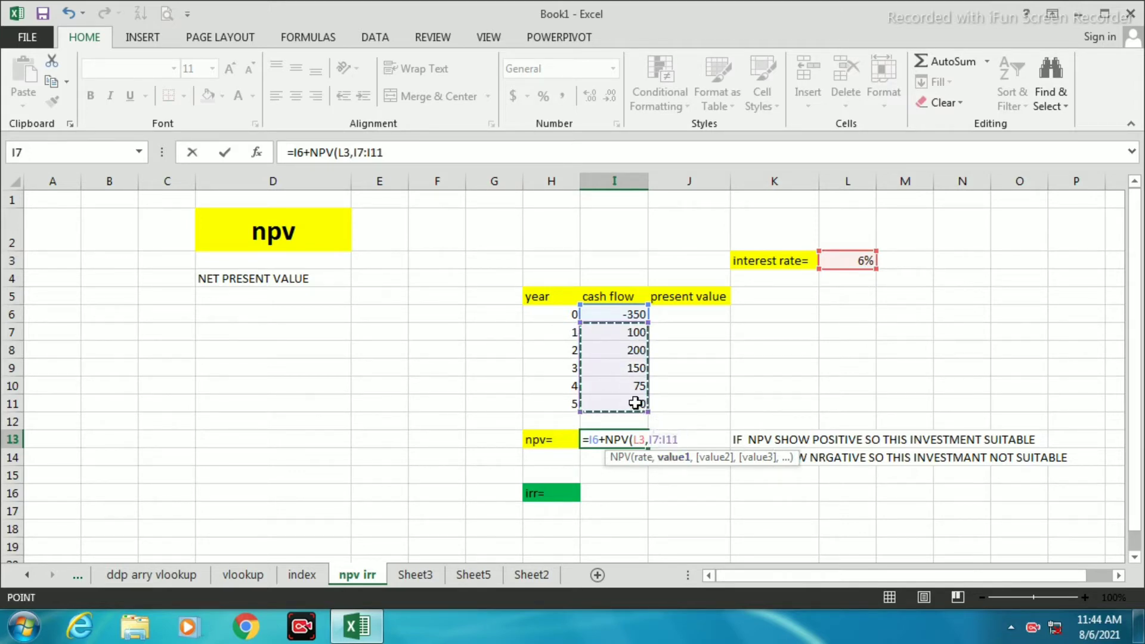
key(Return)
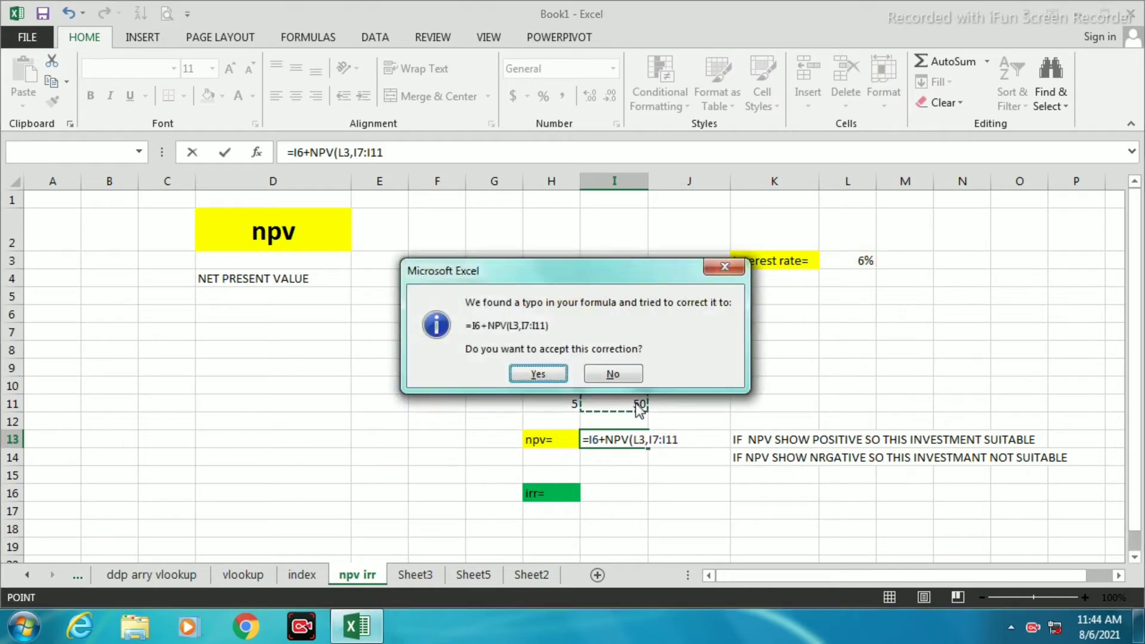
key(Return)
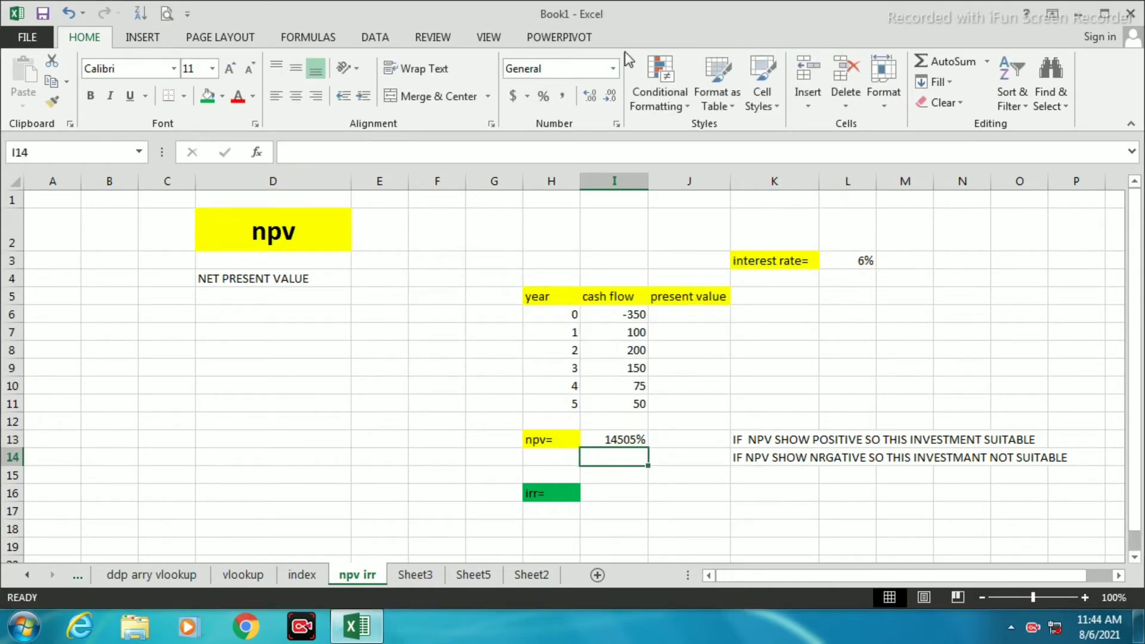
Format the net present value in cell I13 as Accounting, after trying the Currency format
click(614, 69)
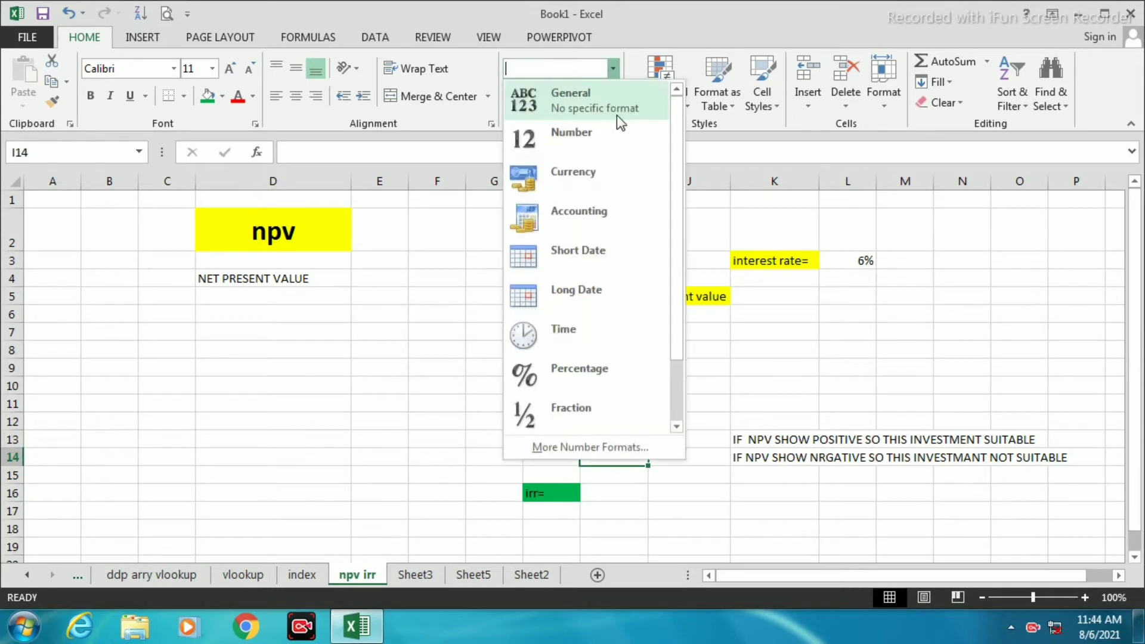
click(610, 200)
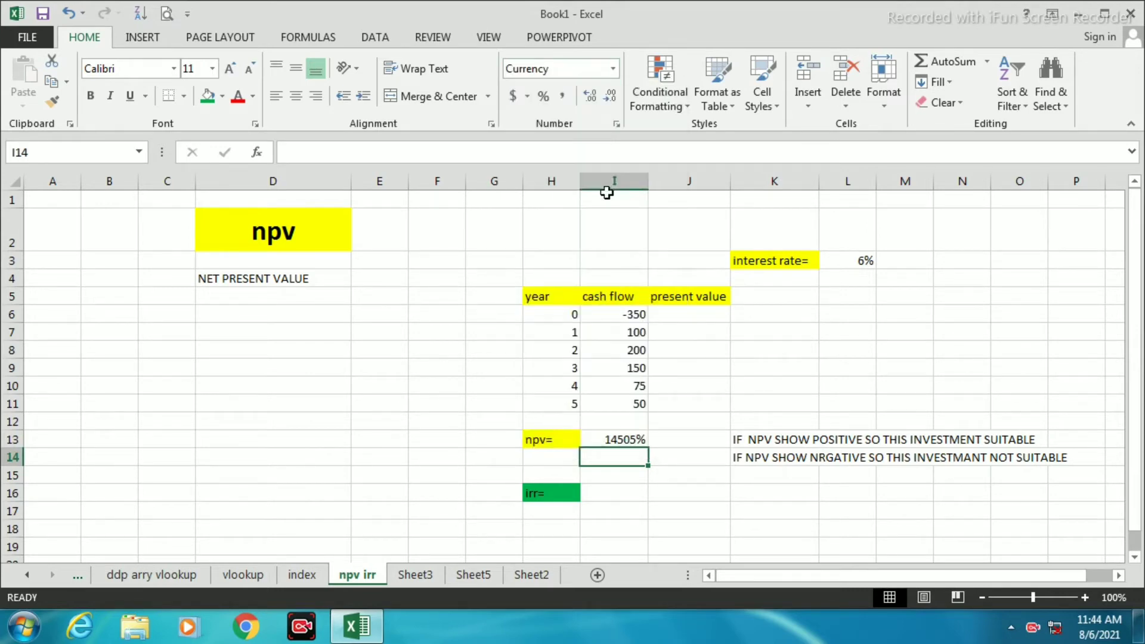
click(637, 436)
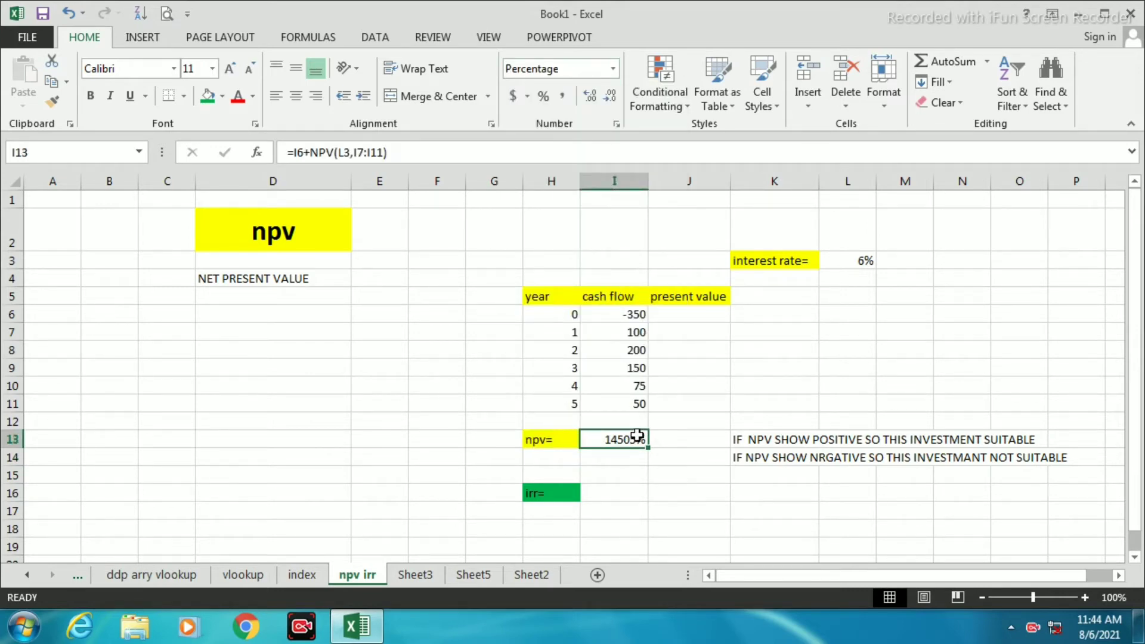
click(613, 68)
click(572, 174)
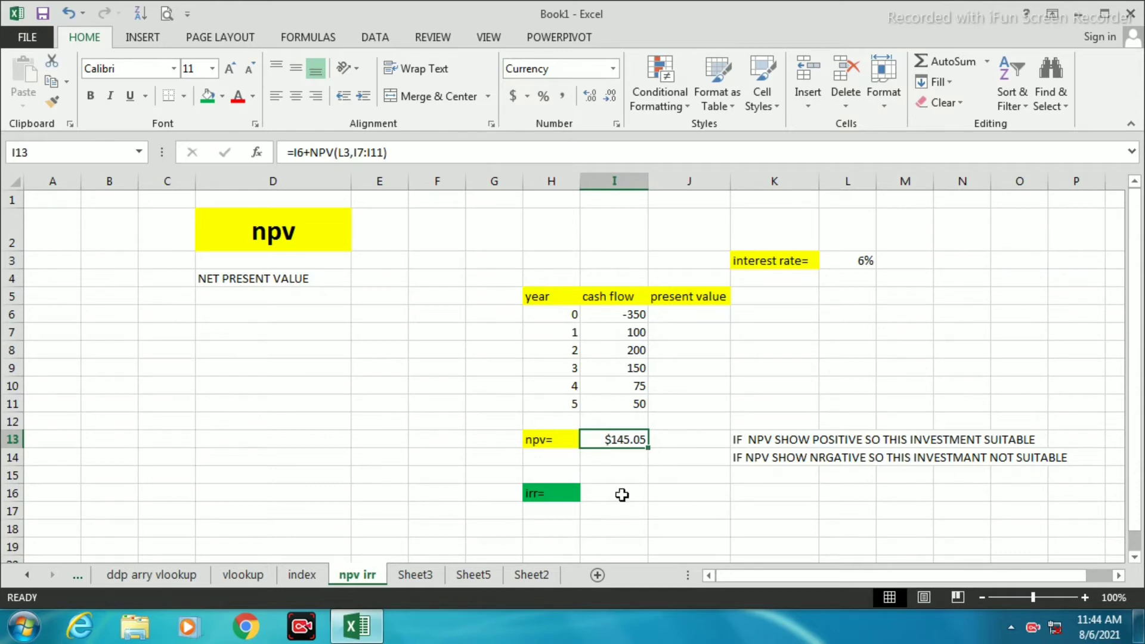
click(613, 70)
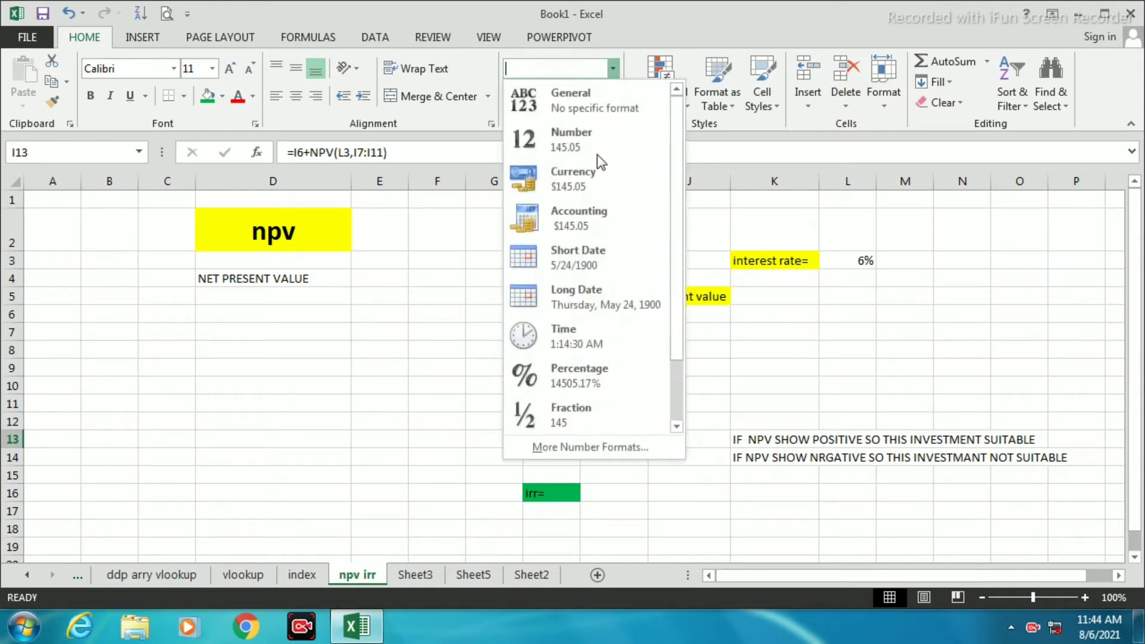
click(579, 224)
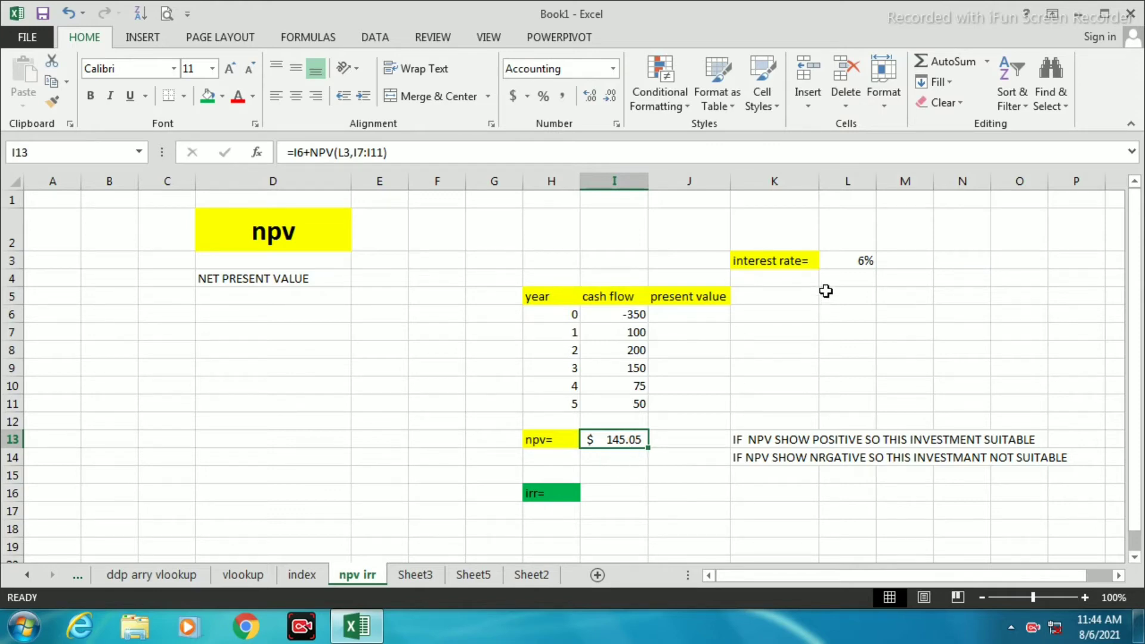
Set the interest rate in cell L3 to 24%
click(857, 261)
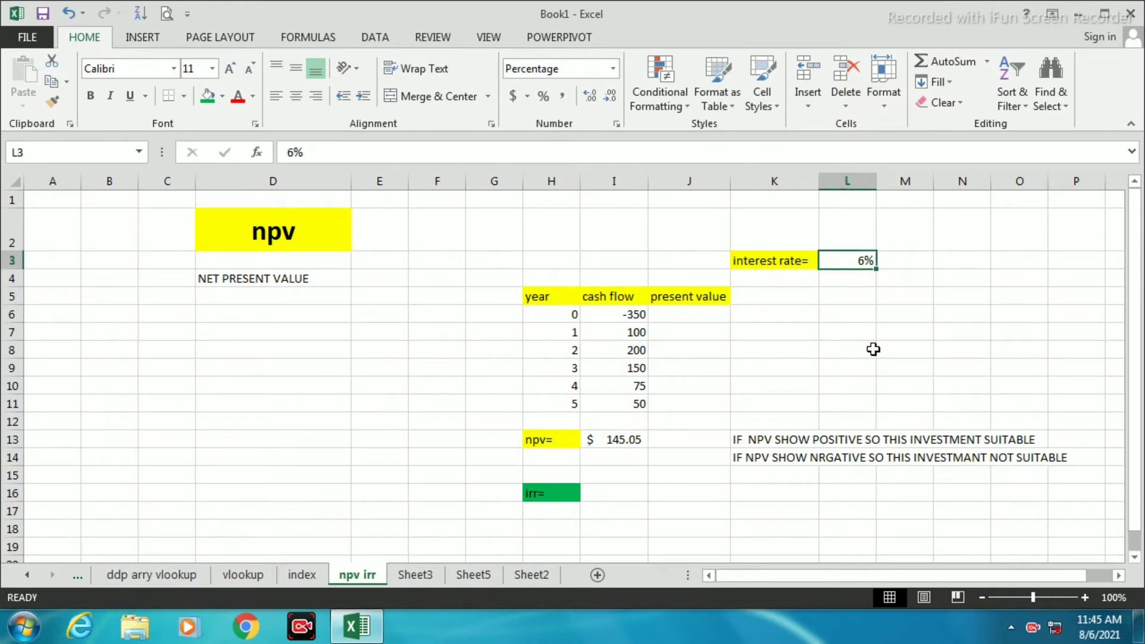
key(BackSpace)
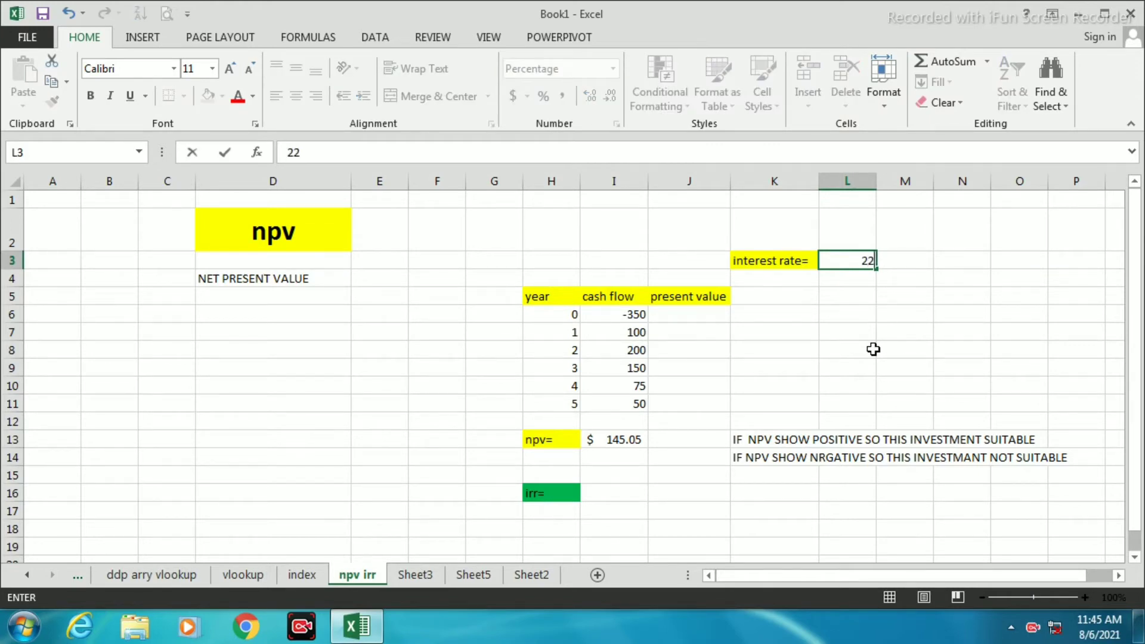
key(BackSpace)
text(4%)
key(Return)
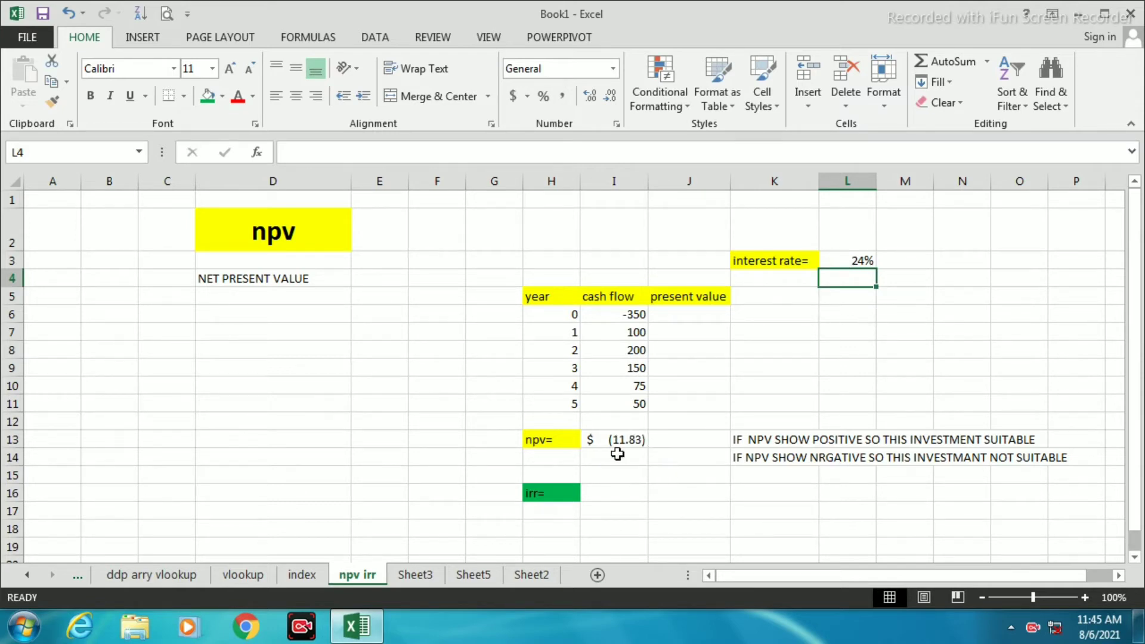
Set the interest rate in cell L3 back to 6%
click(859, 263)
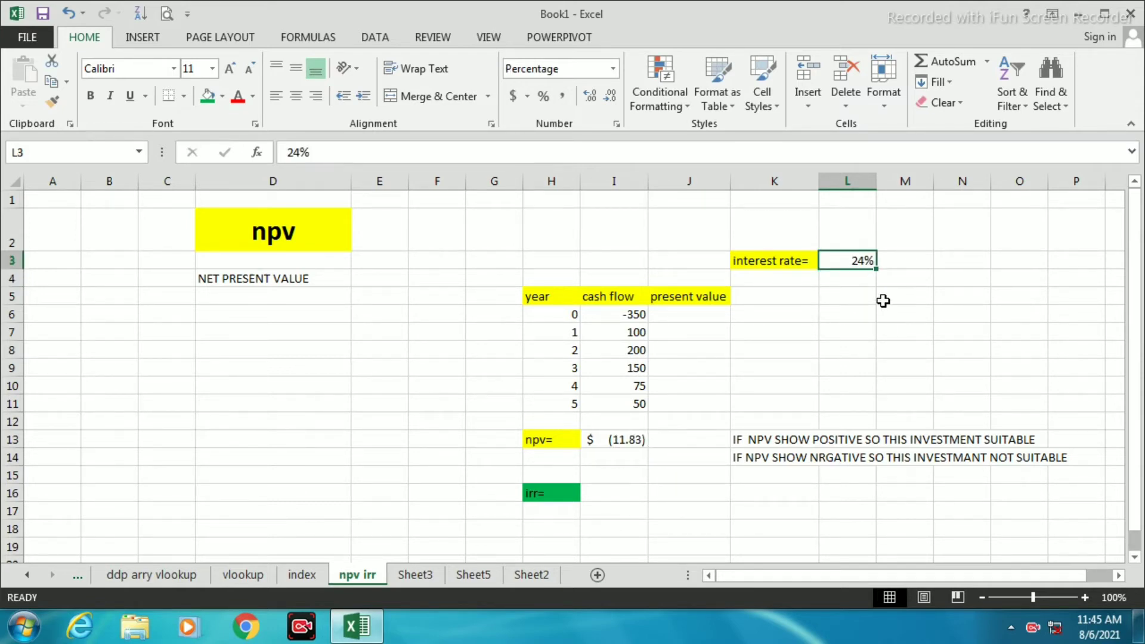
key(BackSpace)
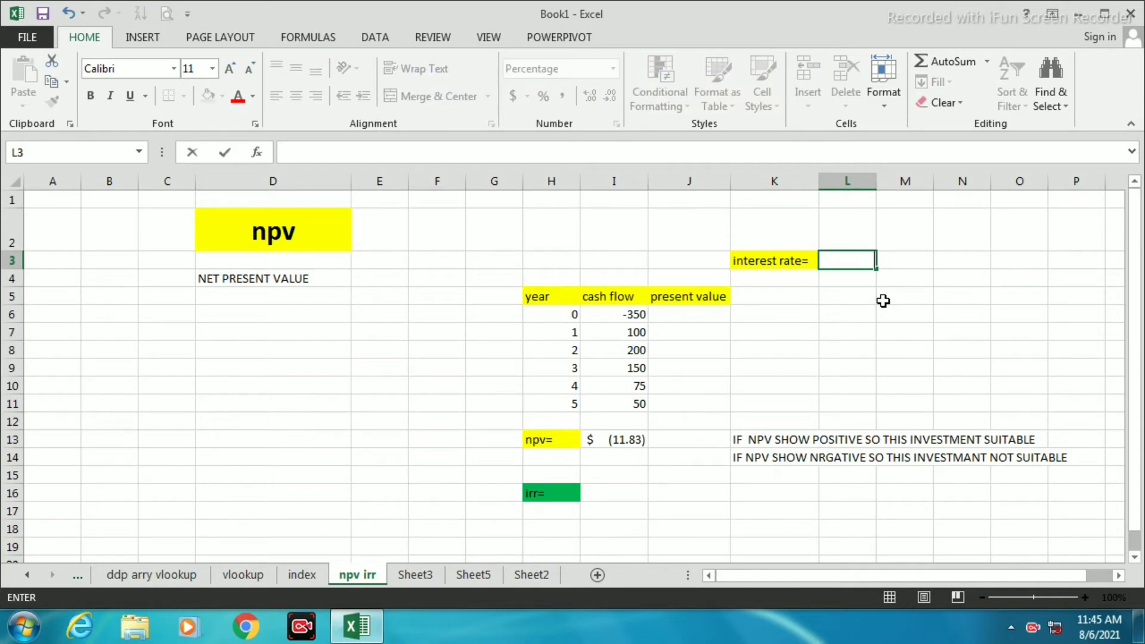
text(6%)
key(Return)
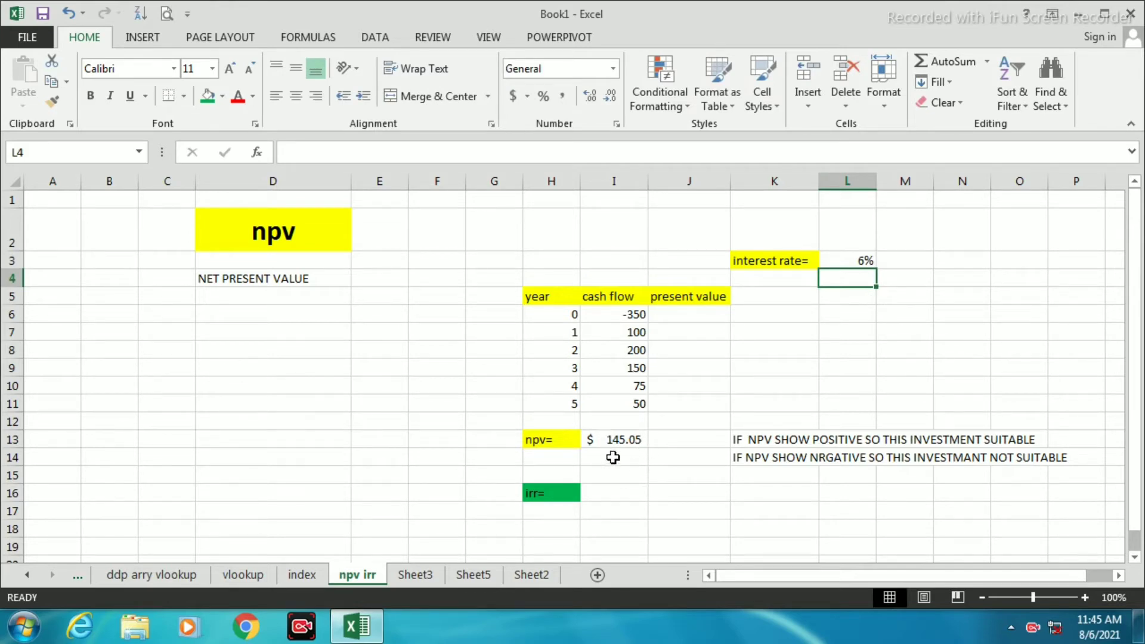
Enter the general formula =C.F+NPV ( RATE,VALUE) in cell I14 below the net present value result
click(680, 317)
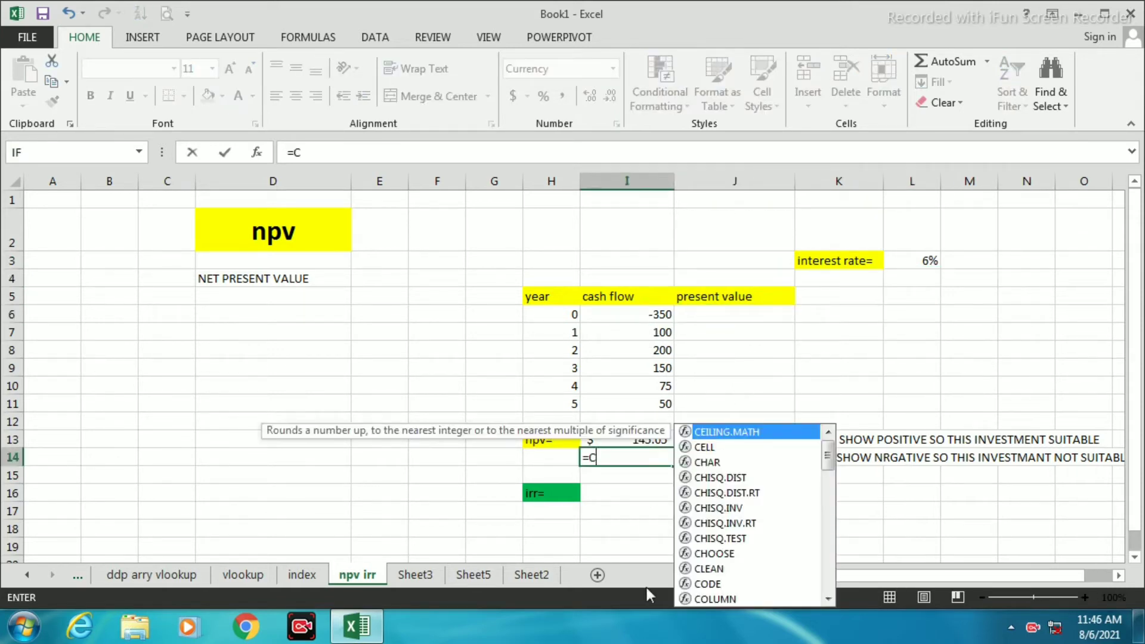
text(.F)
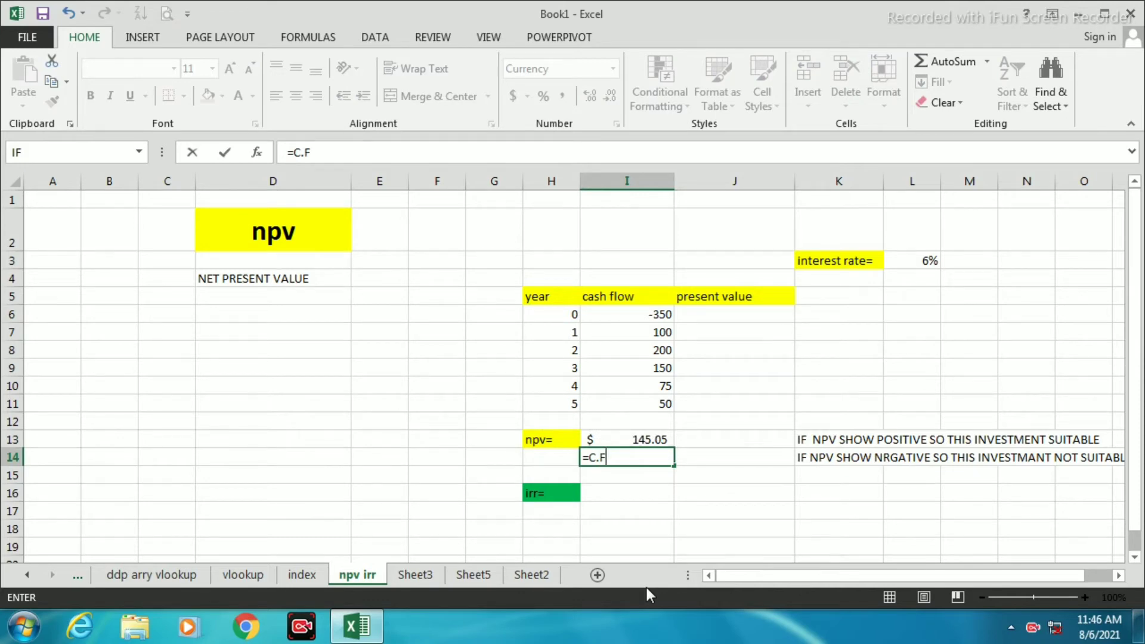
text(+NPV ( RATE,)
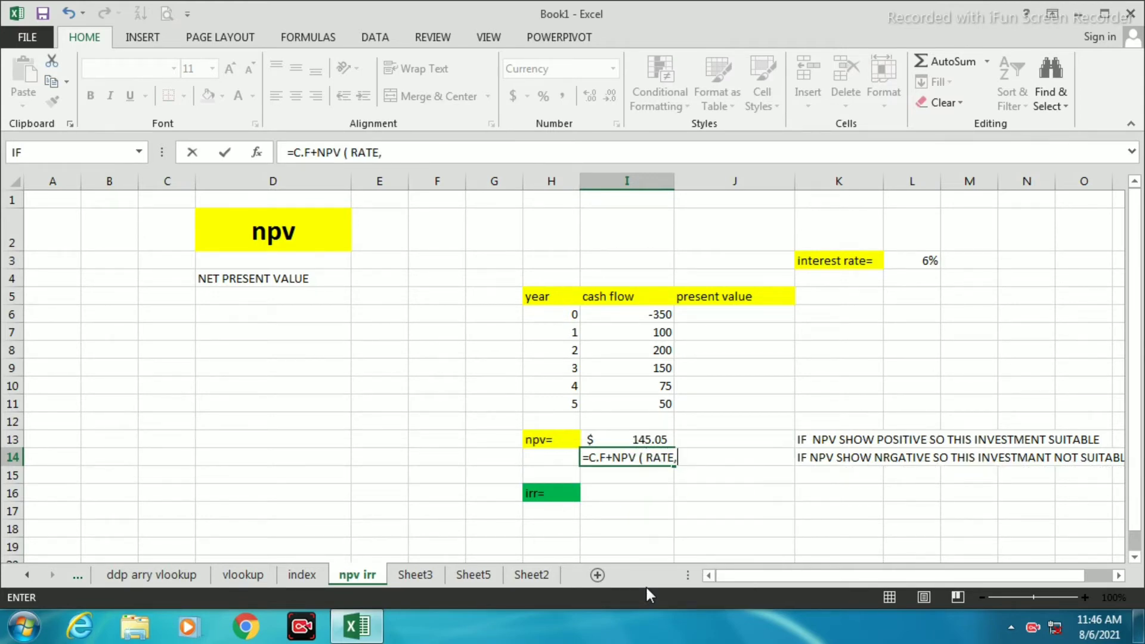
text(VALUE))
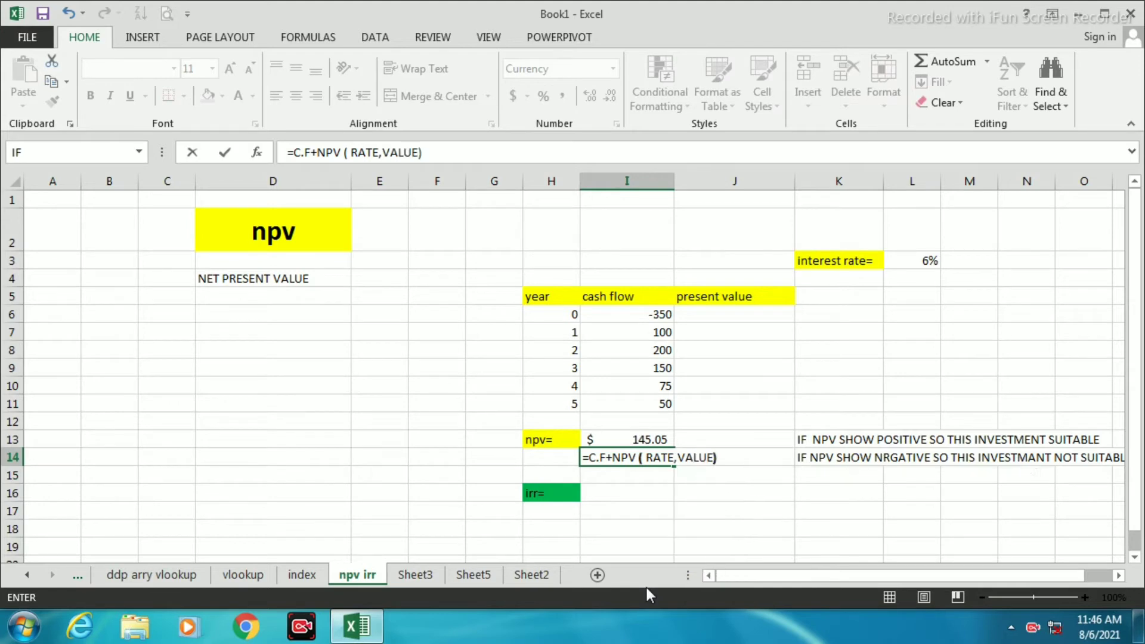
click(763, 511)
click(634, 454)
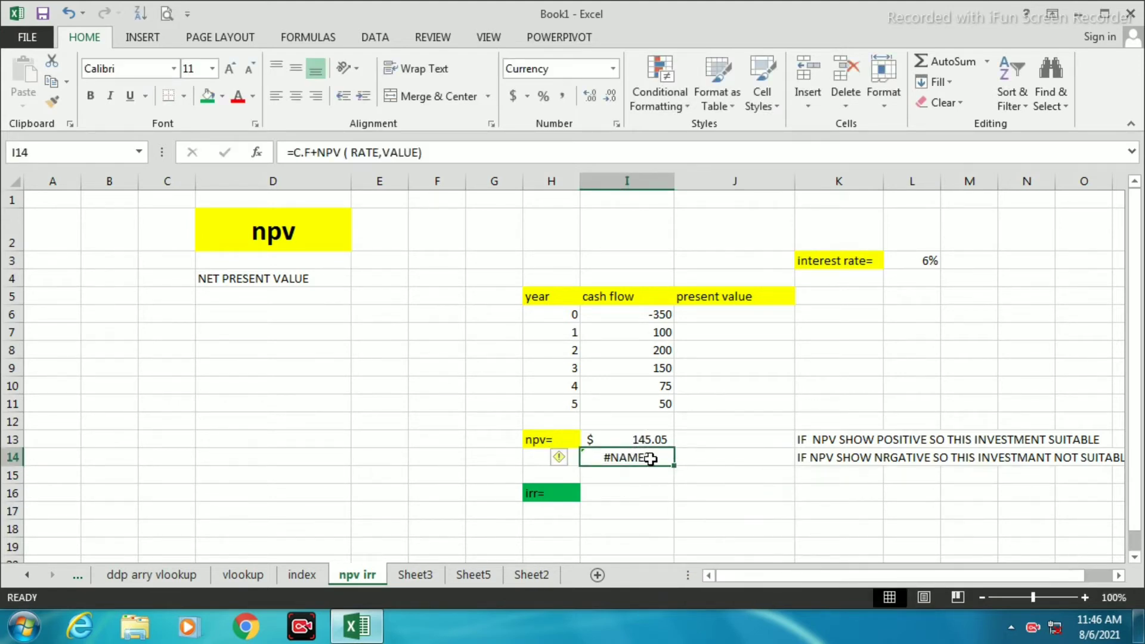
Turn the general formula in cell I14 into plain text by removing its equals sign, and widen column I
double_click(650, 458)
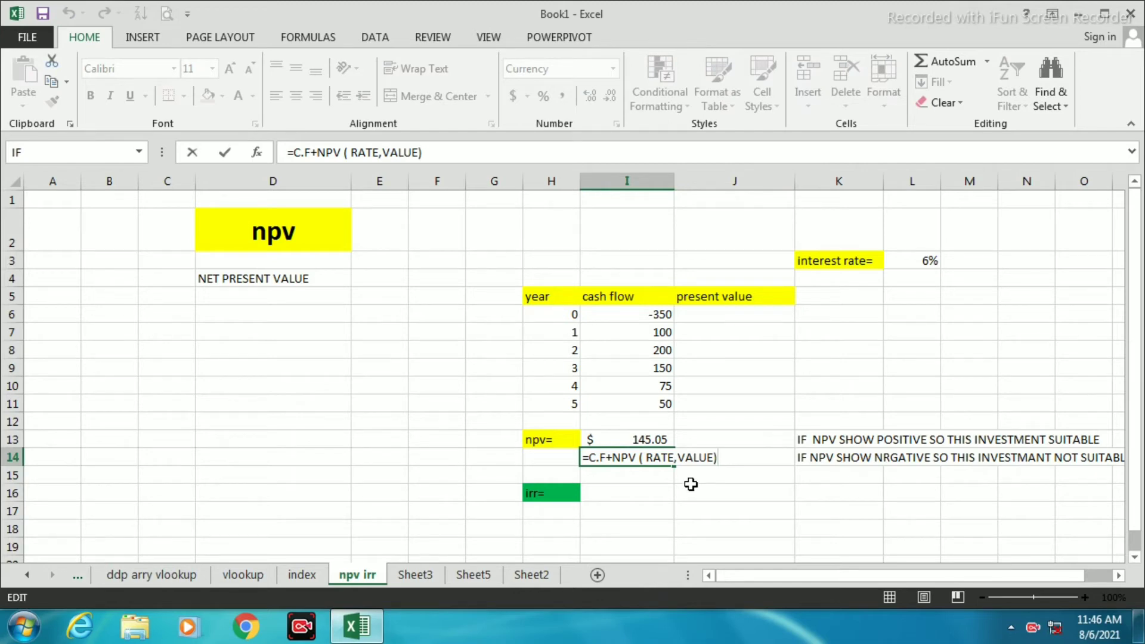
click(588, 458)
key(BackSpace)
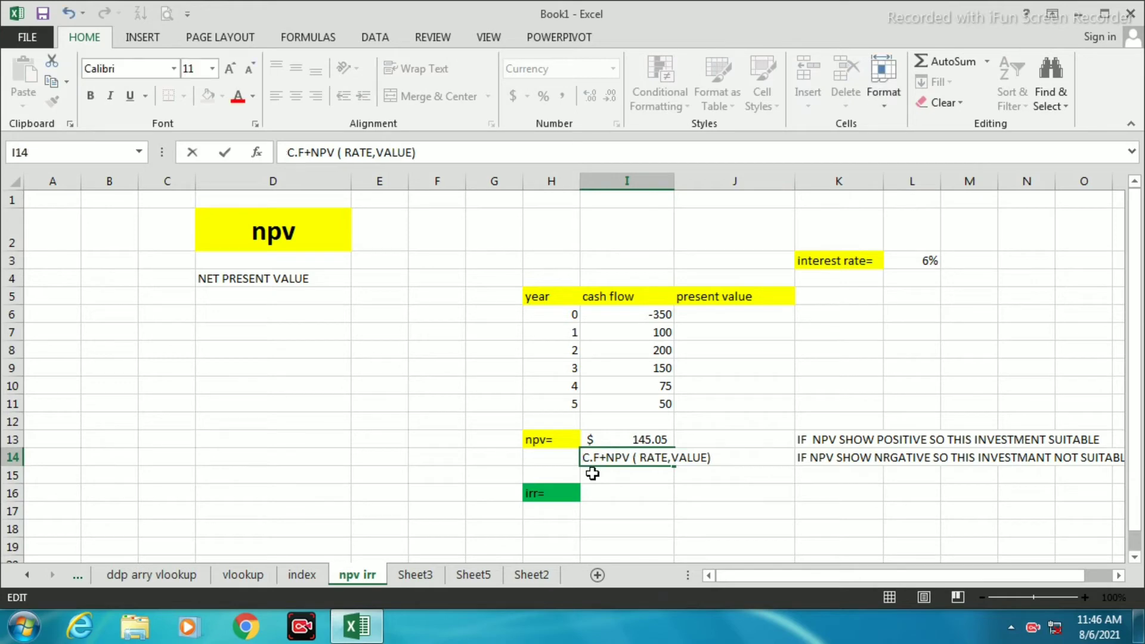
click(592, 474)
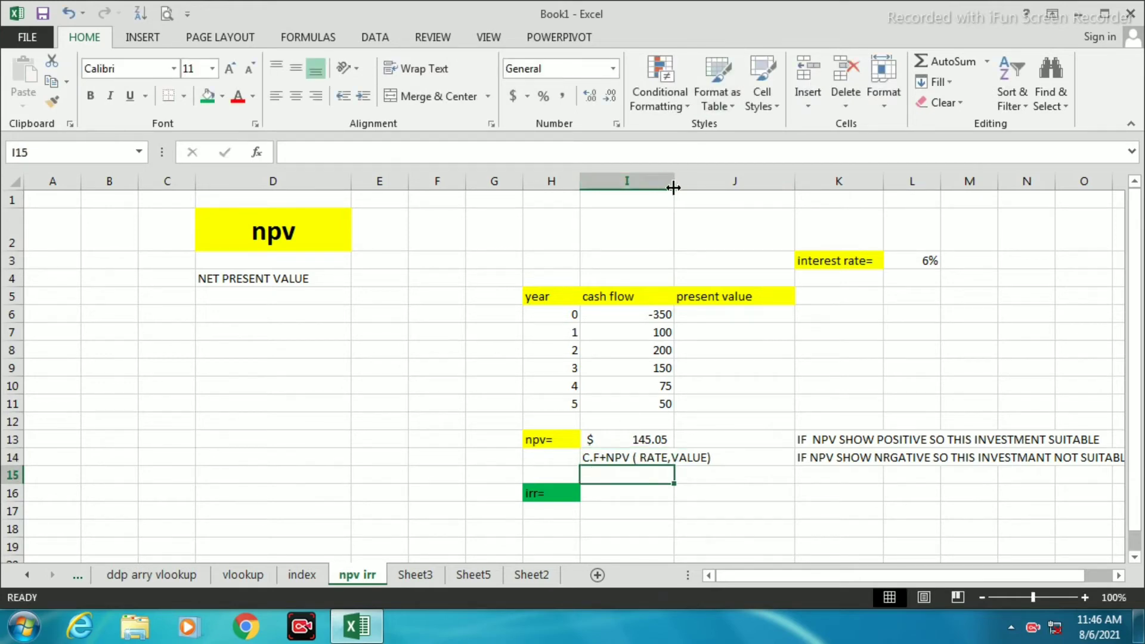
drag(673, 188, 700, 187)
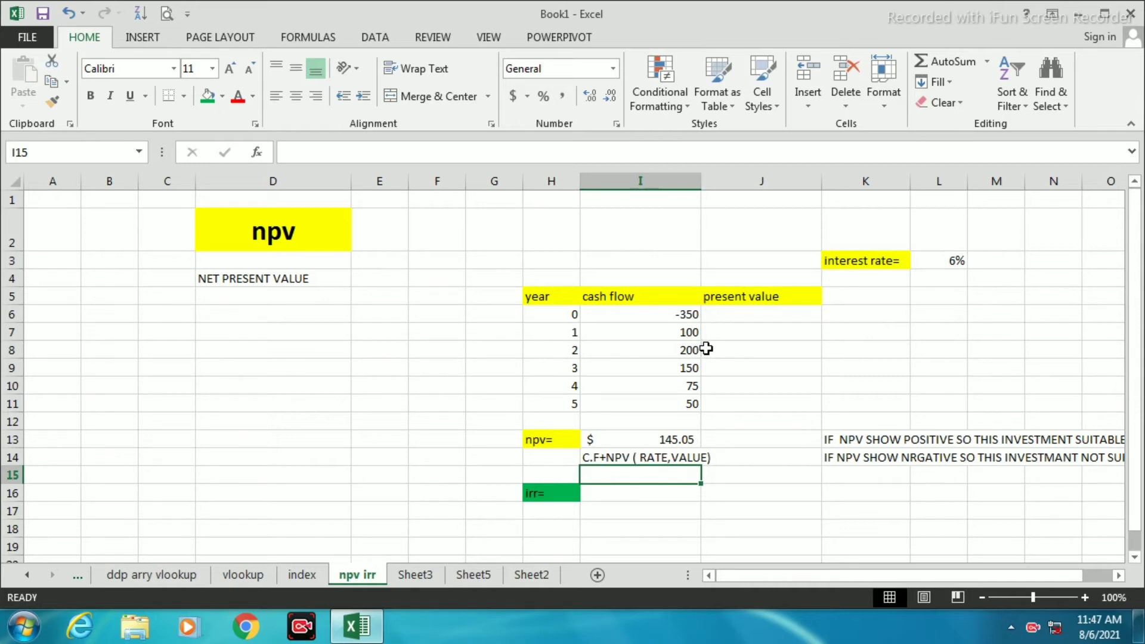
Select cell J4 and dismiss the Windows color scheme prompt without choosing an option
click(733, 320)
click(739, 278)
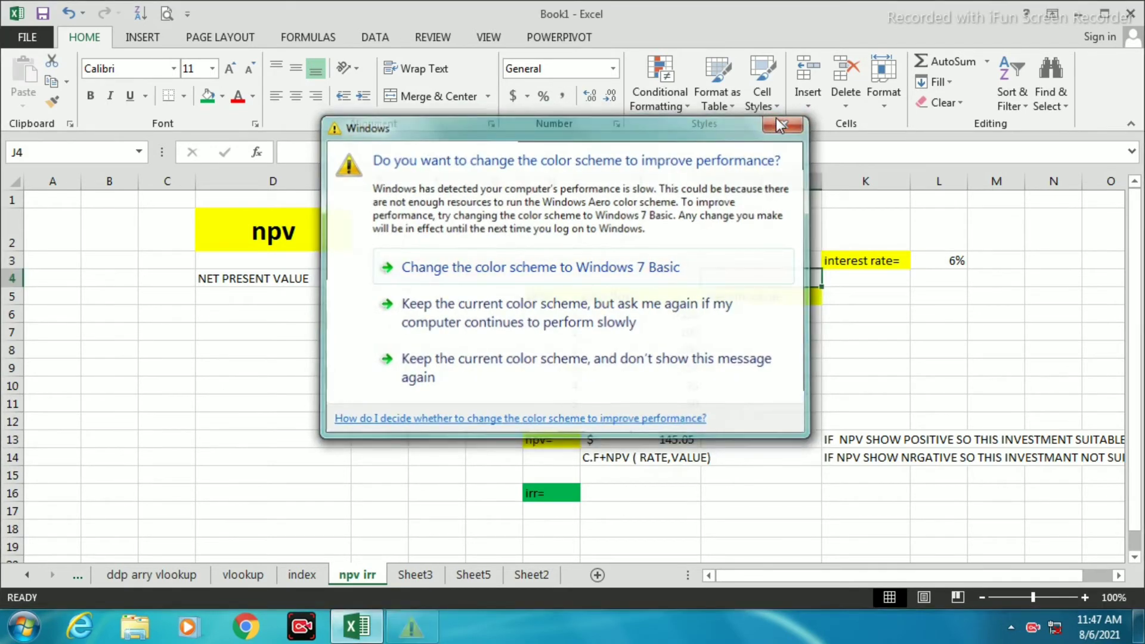
click(775, 118)
text(=)
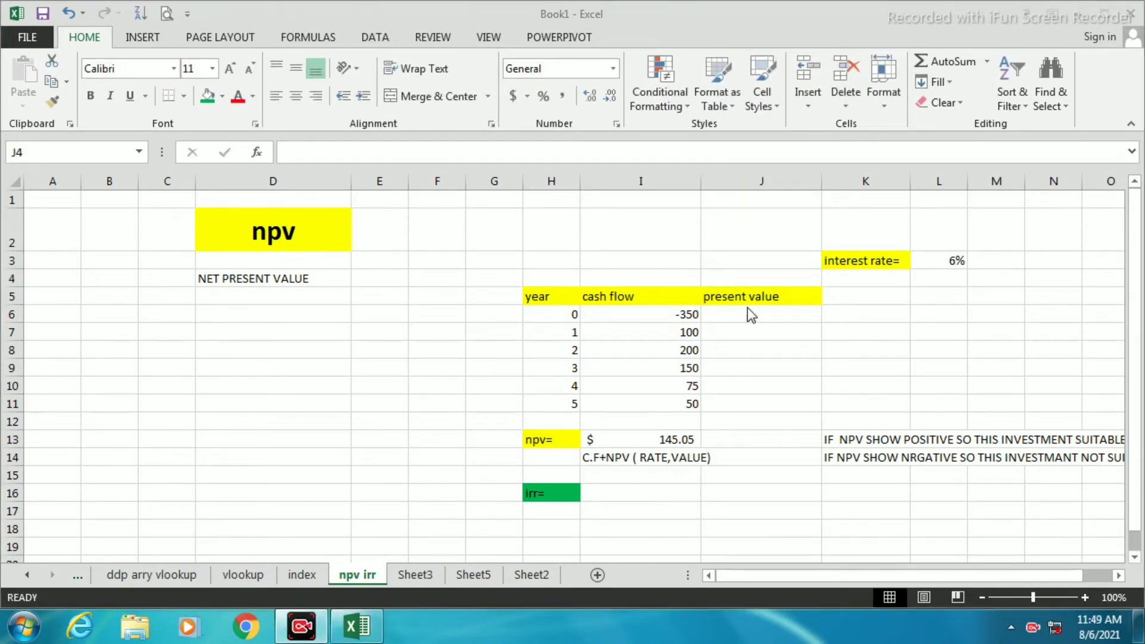
Enter the present value formula note CF/(1+R)^N as plain text in cell J4 above the "present value" header
click(735, 282)
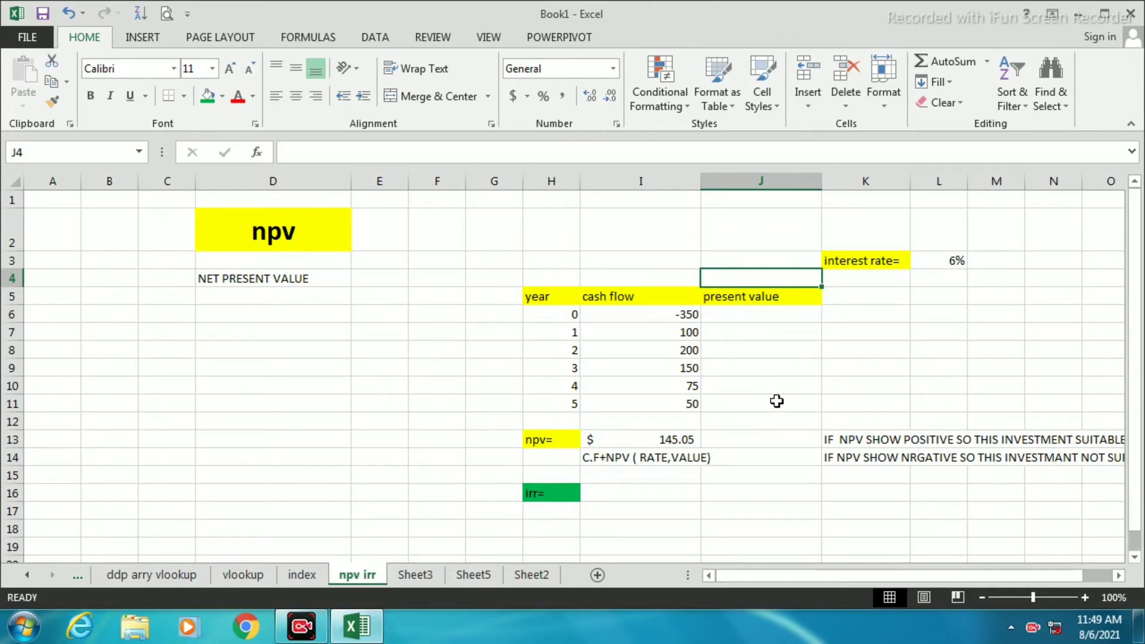
text(=C)
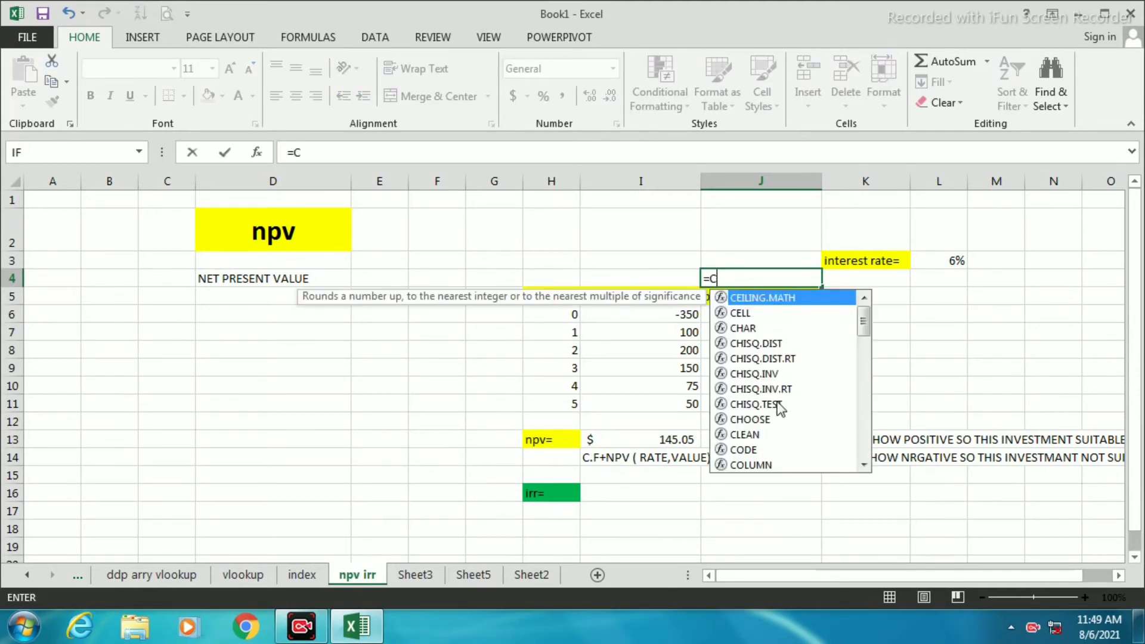
text(F)
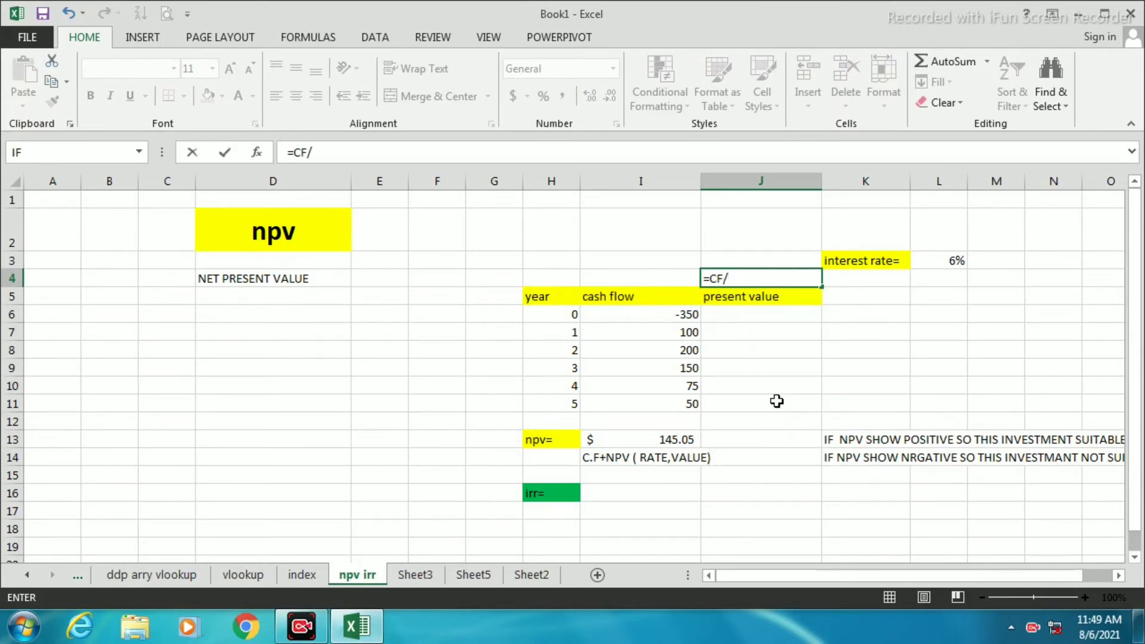
text(/(1+R)
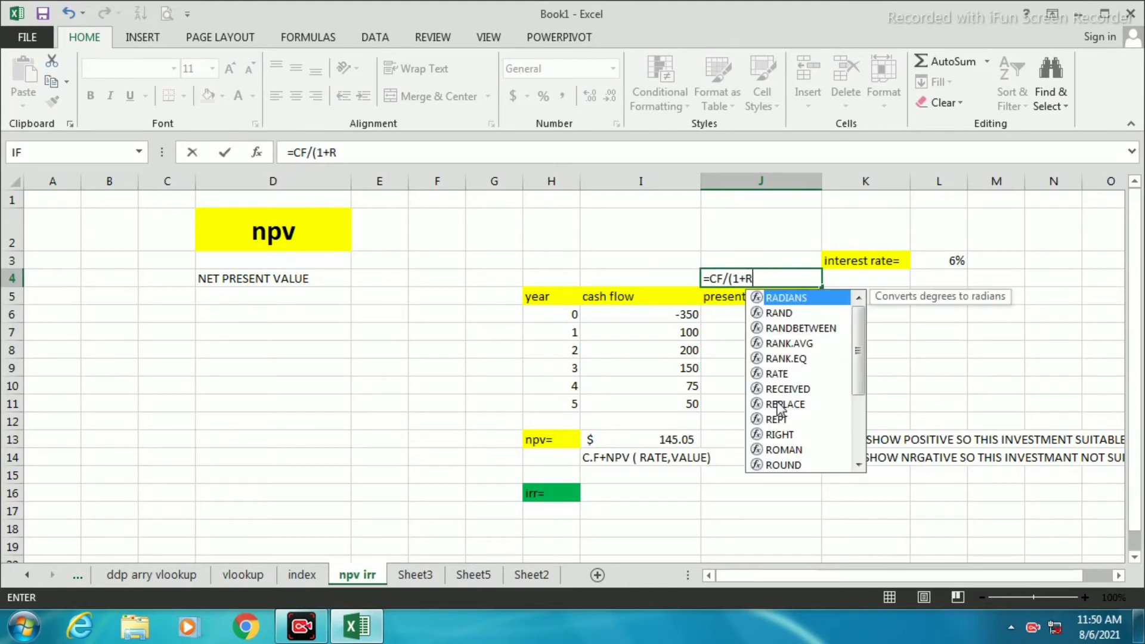
text())
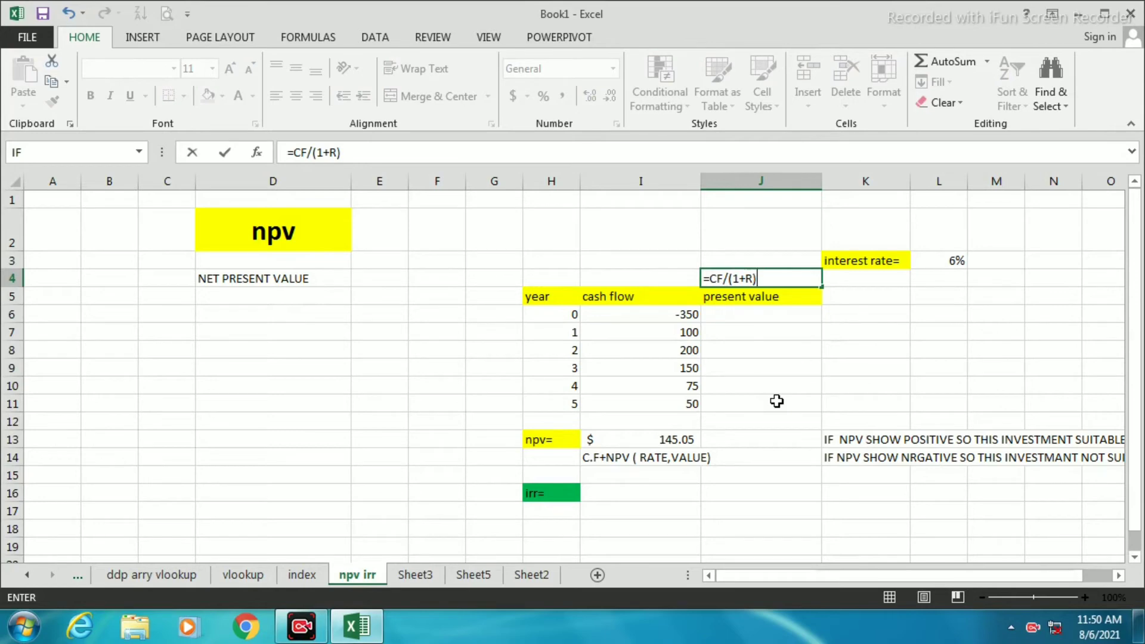
text(^N)
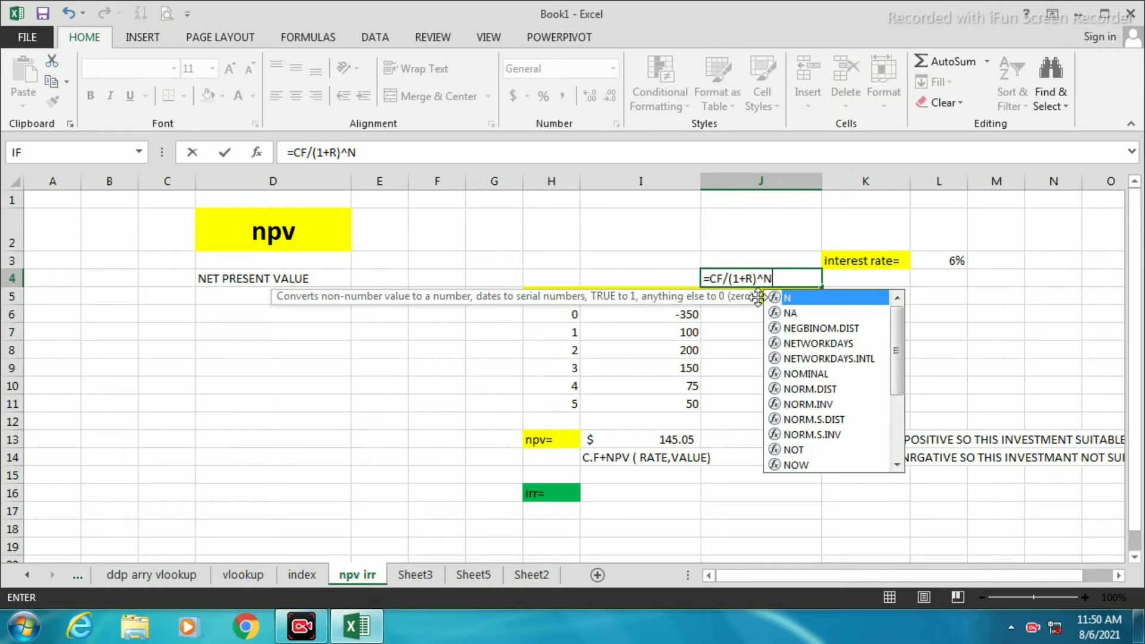
click(709, 279)
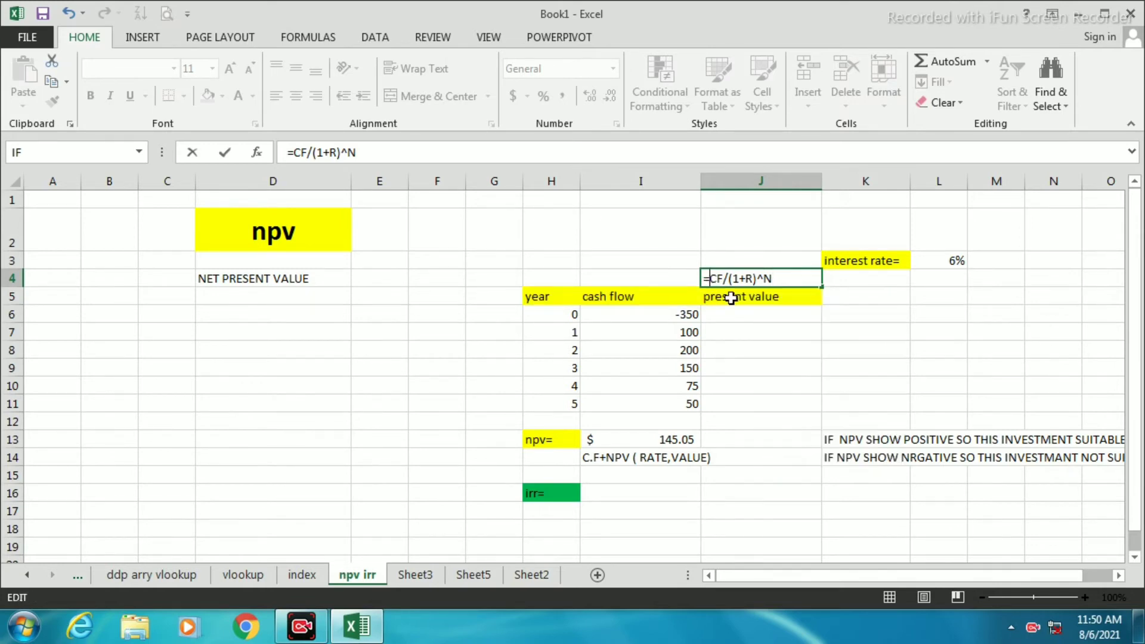
key(BackSpace)
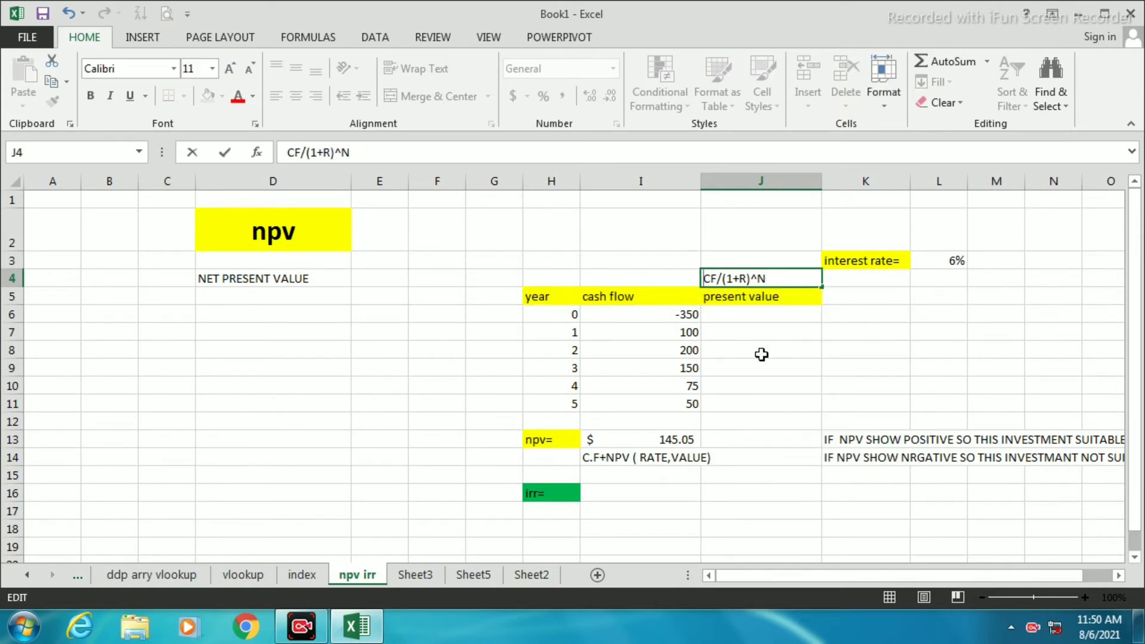
Enter the year 0 present value formula =I6/(1+$L$3)^H6 in cell J6
click(740, 320)
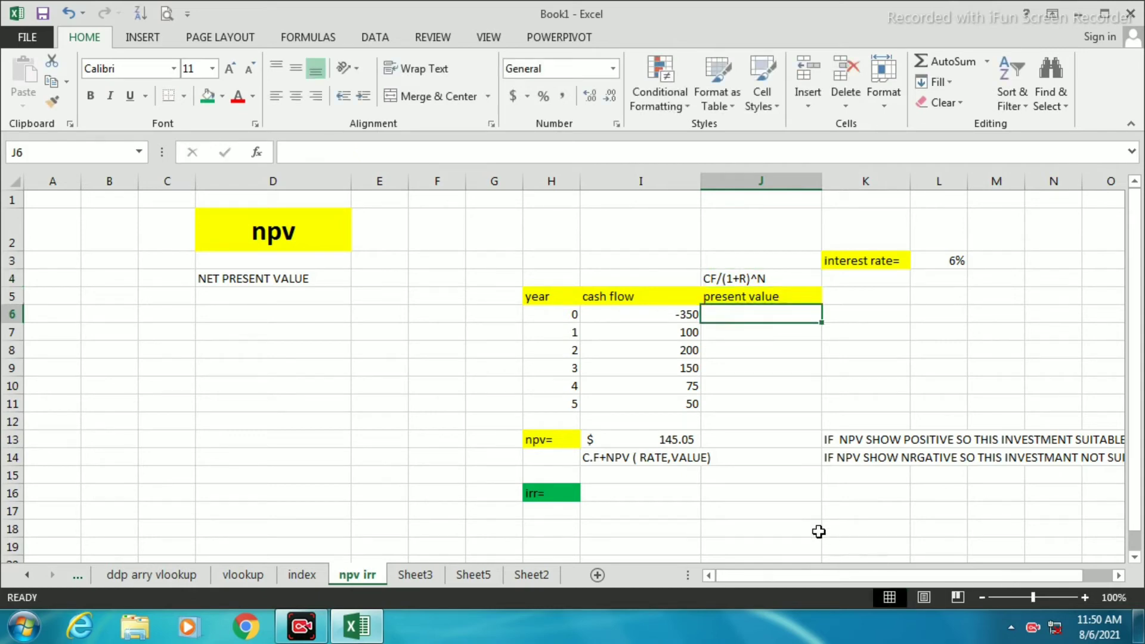
text(=)
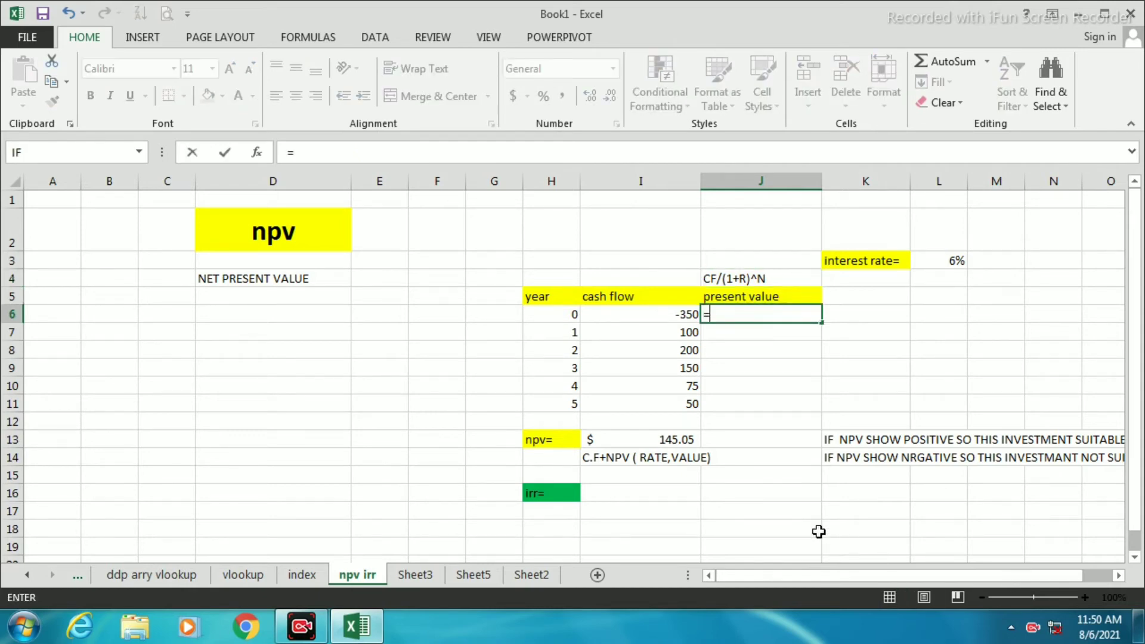
click(676, 321)
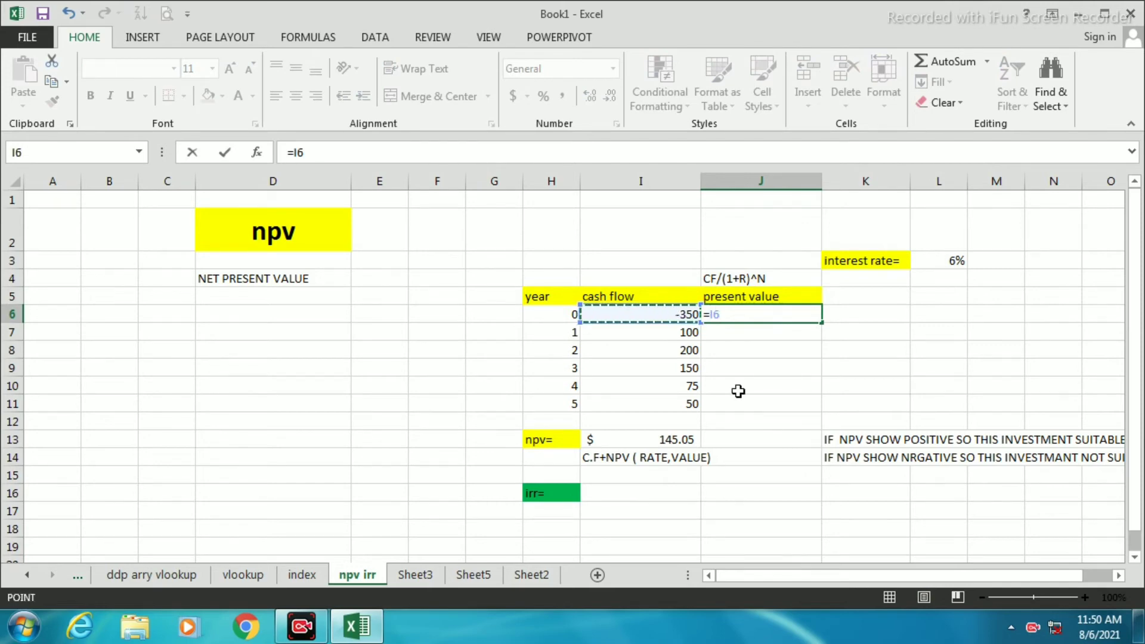
text(/)
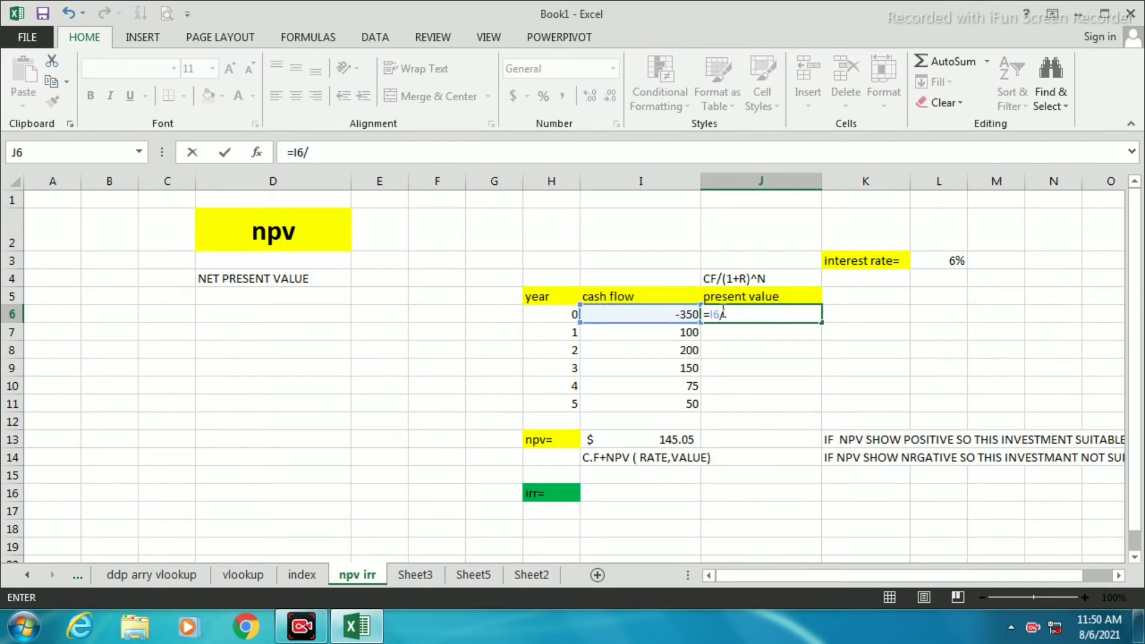
text((1+)
click(954, 261)
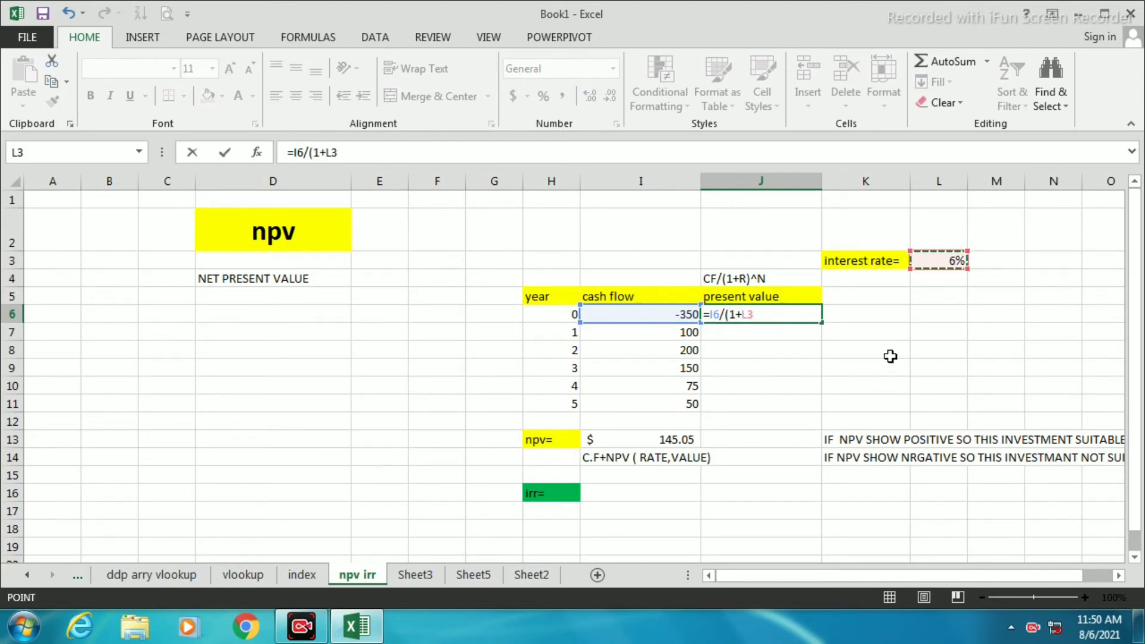
key(F4)
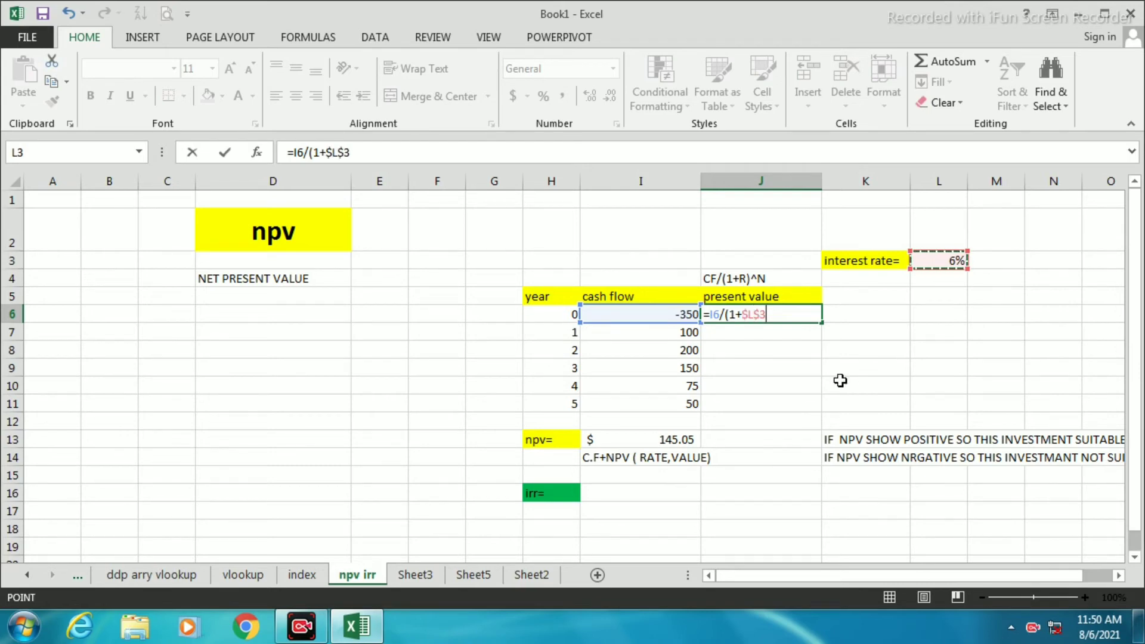
text()^)
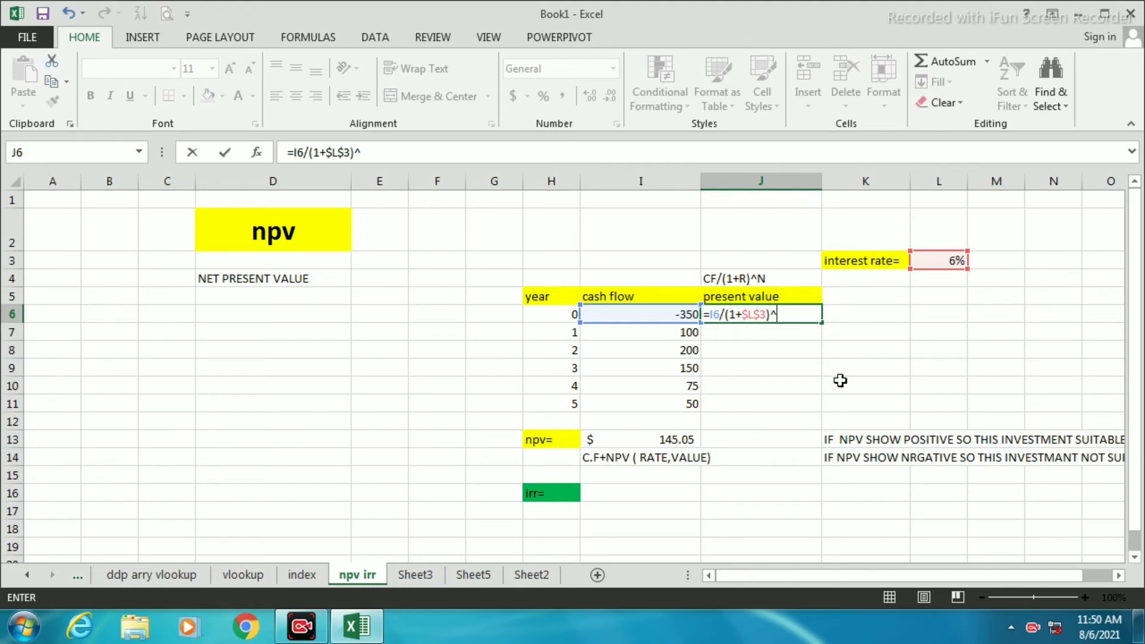
click(536, 316)
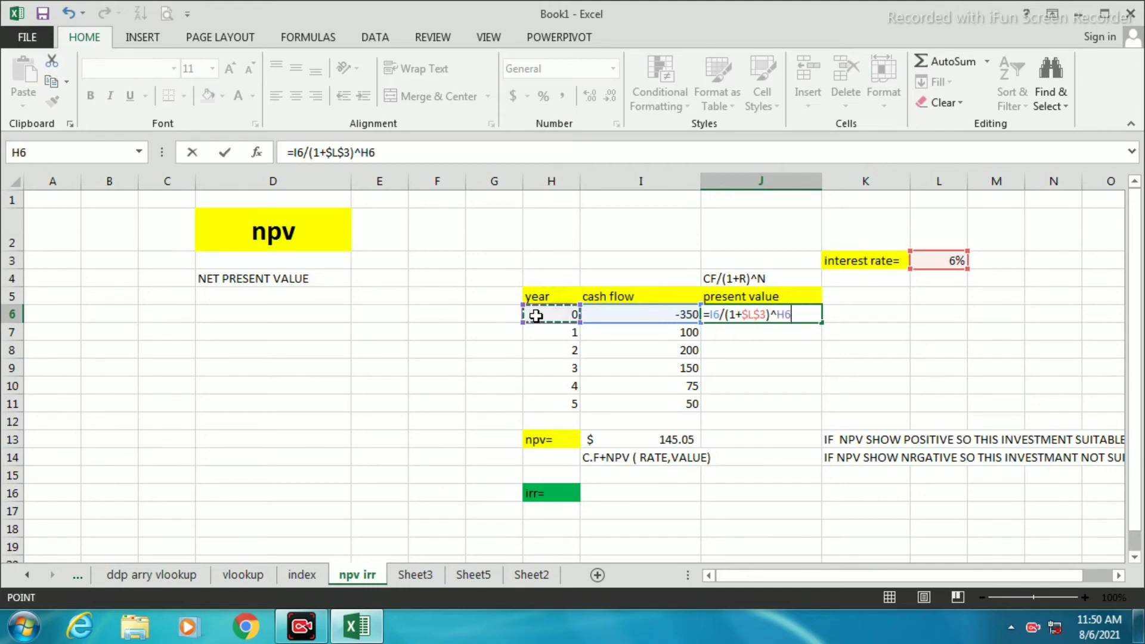
key(Return)
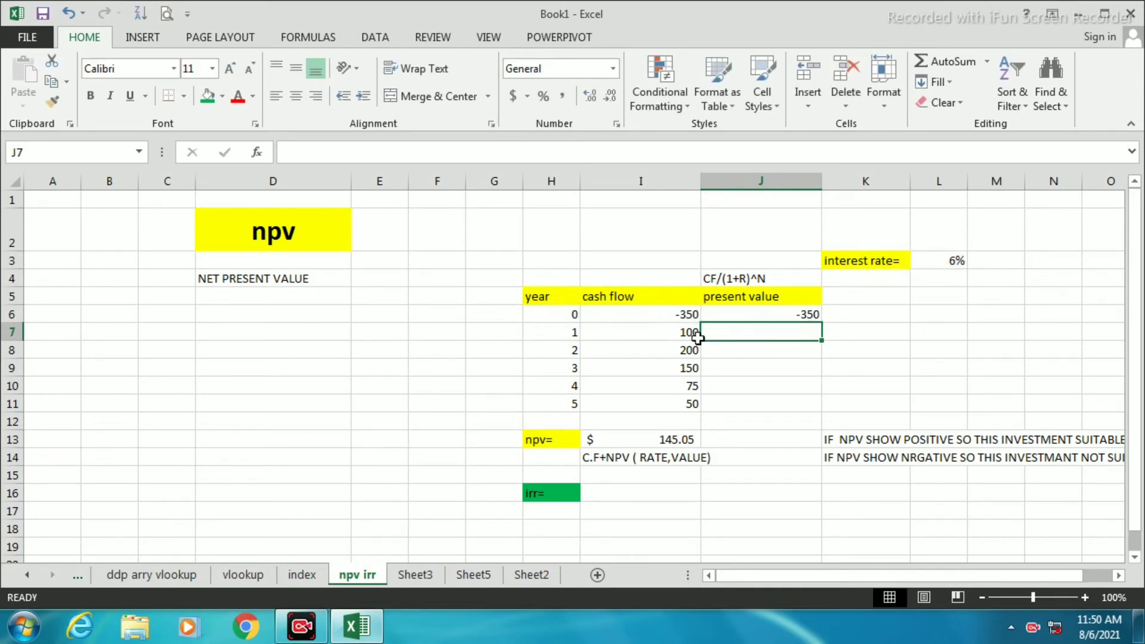
Fill the present value formula from J6 down through year 5 in cell J11
click(777, 316)
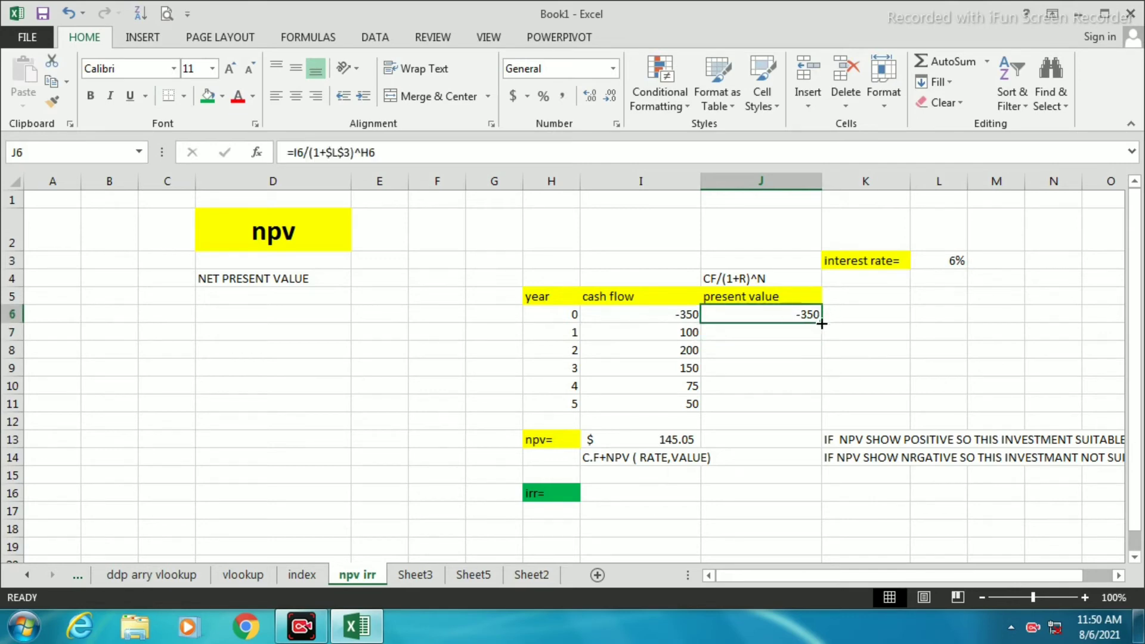
double_click(821, 324)
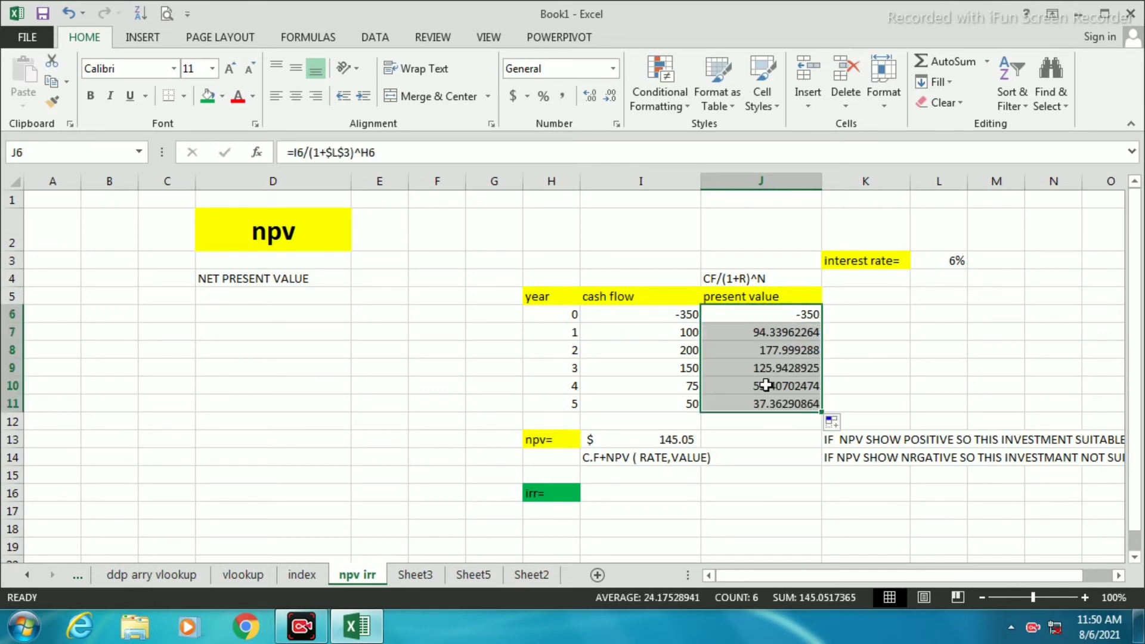
click(860, 354)
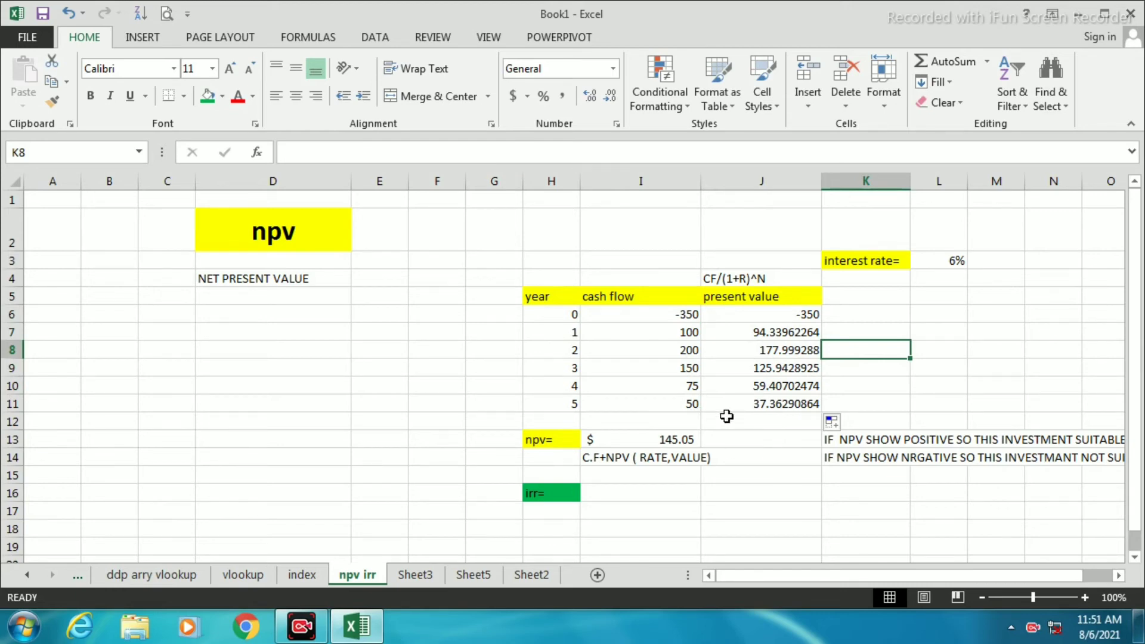
Sum the present values J6 to J11 with a SUM formula in cell J13, beside the NPV result
click(747, 440)
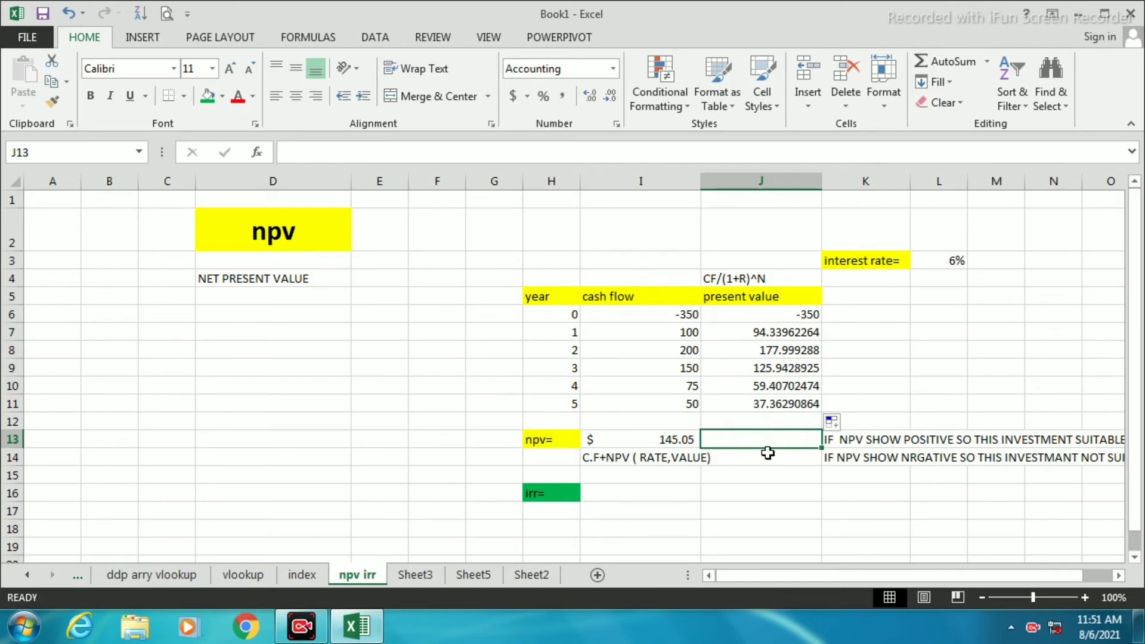
text(=SU)
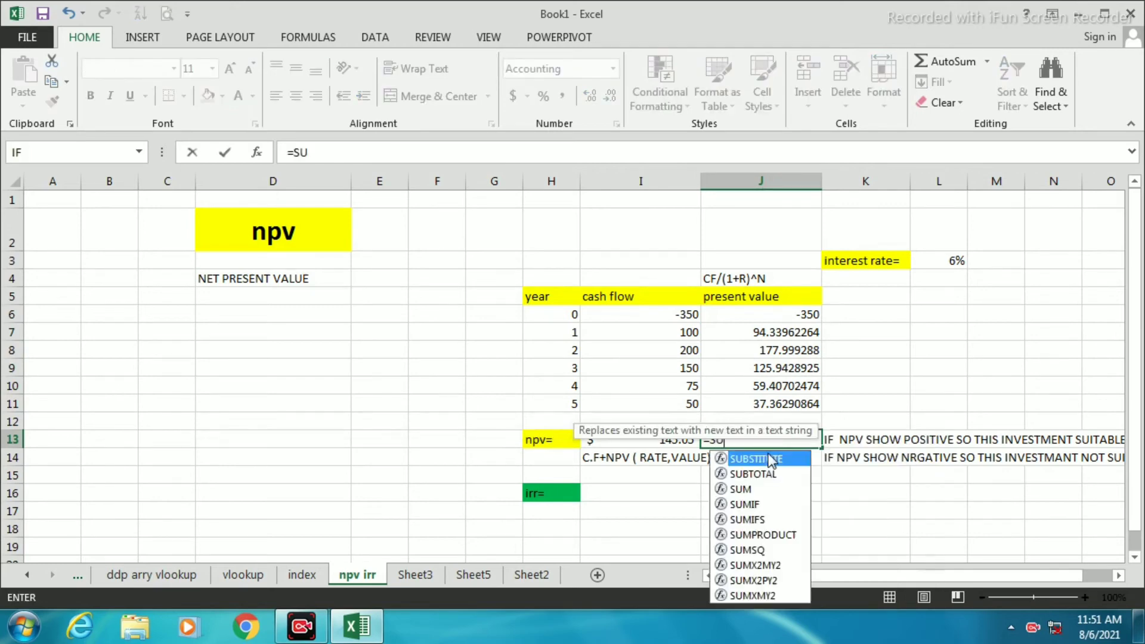
text(M()
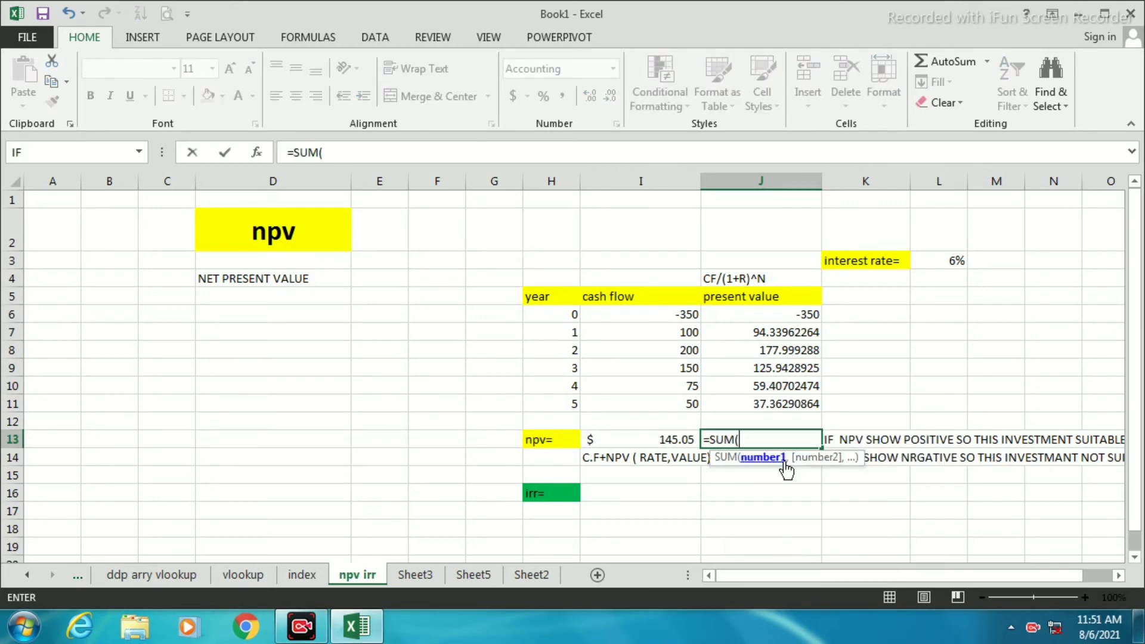
click(778, 317)
drag(778, 329, 784, 404)
key(Return)
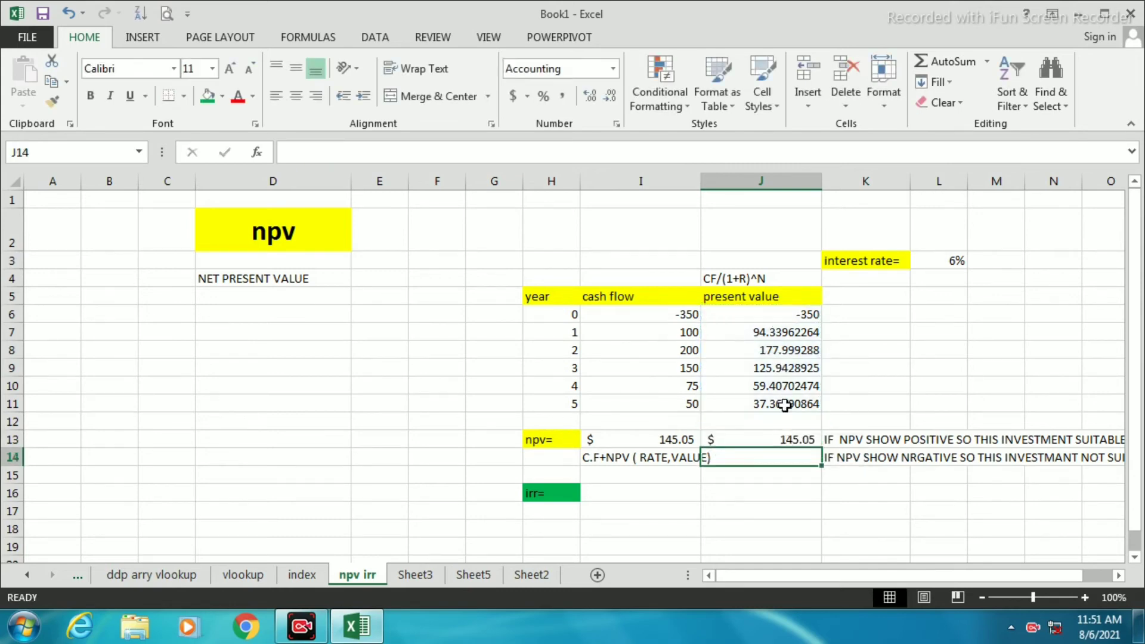
click(769, 492)
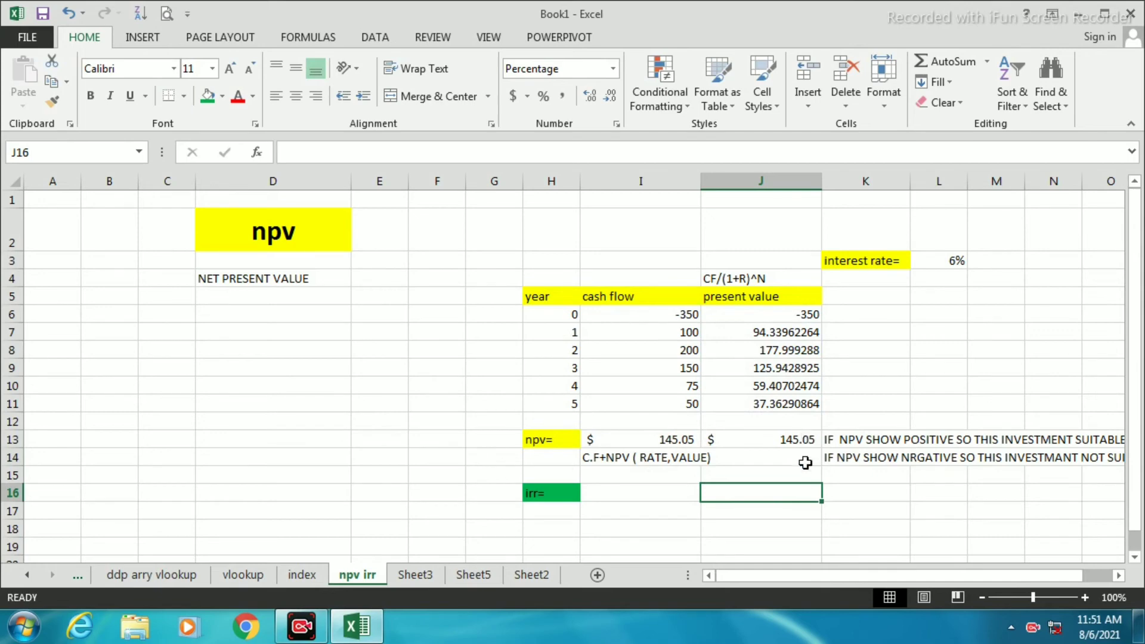
Set the interest rate in cell L3 to 21% to test its effect on the NPV
click(550, 497)
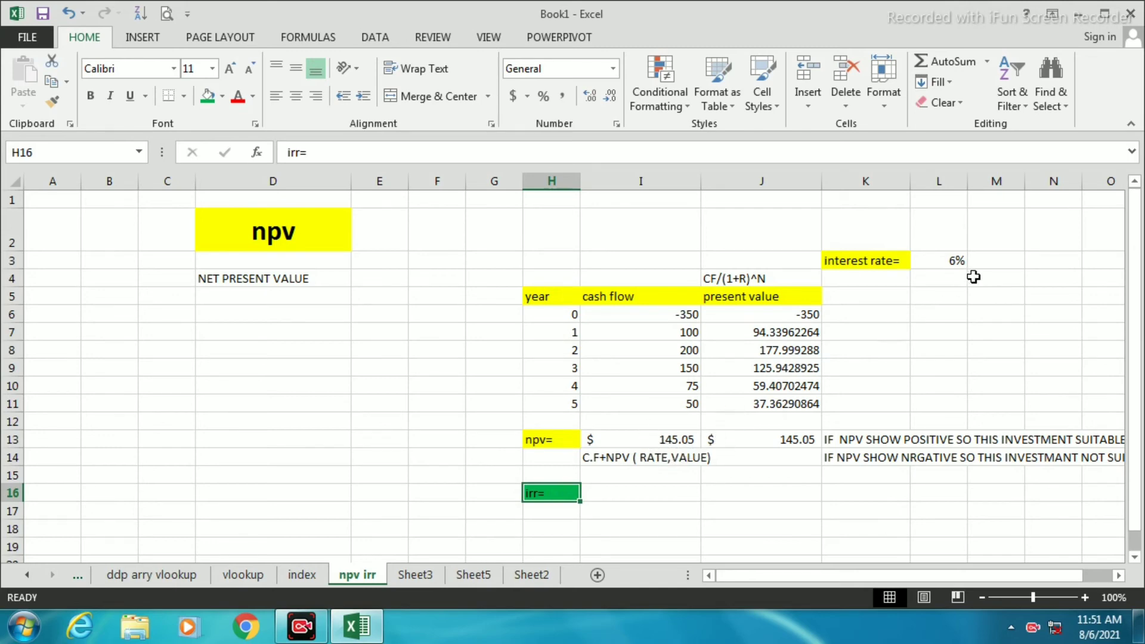
click(942, 261)
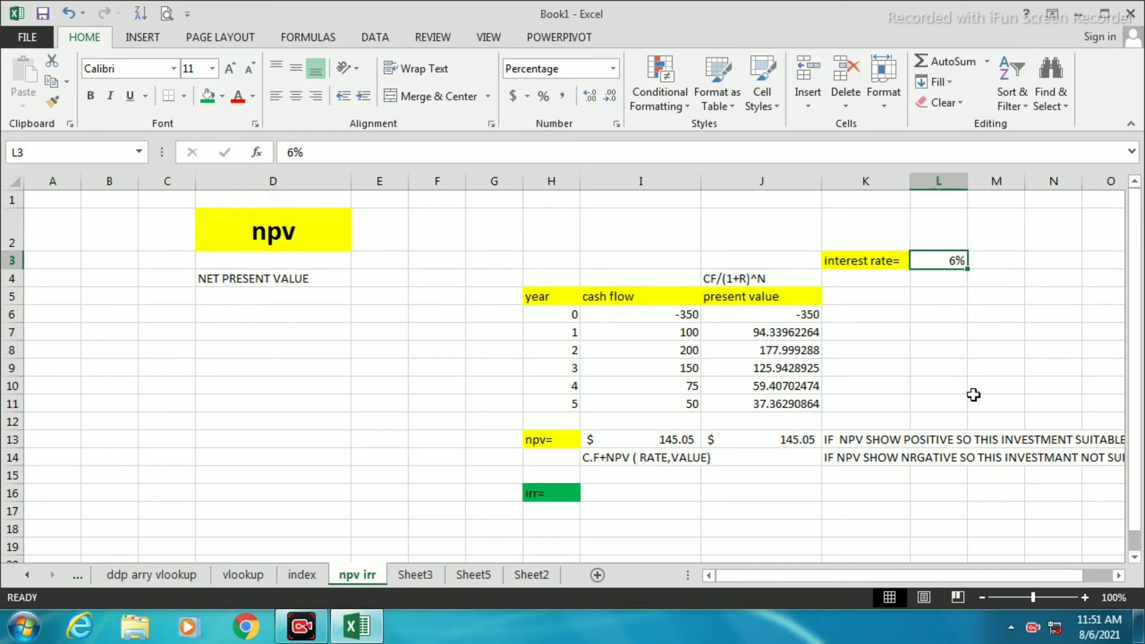
key(BackSpace)
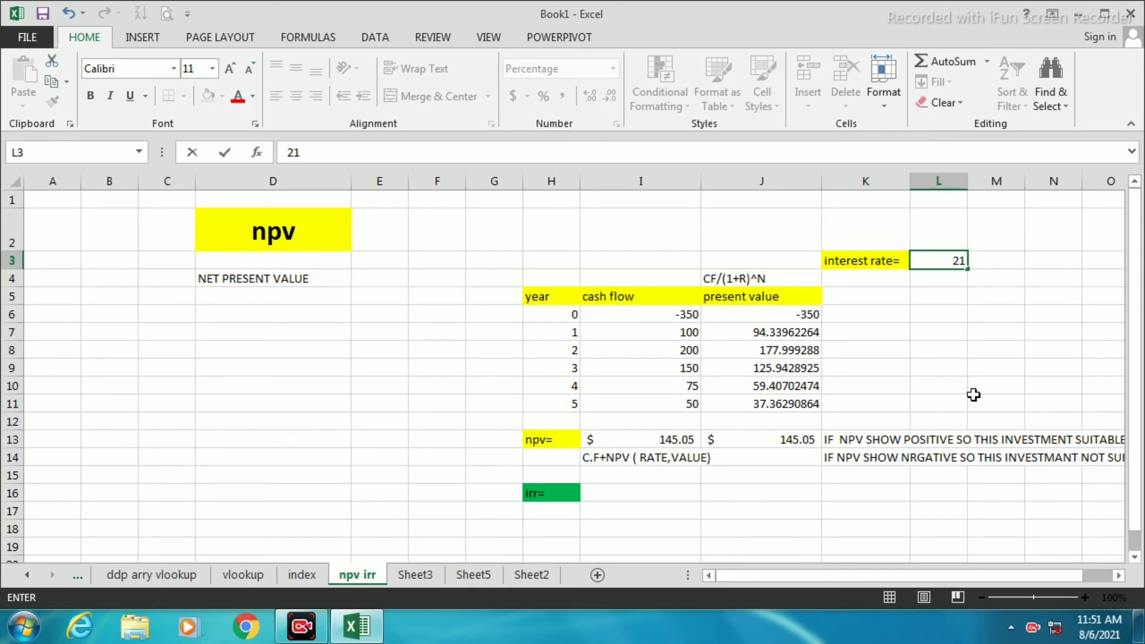
text(21%)
key(Return)
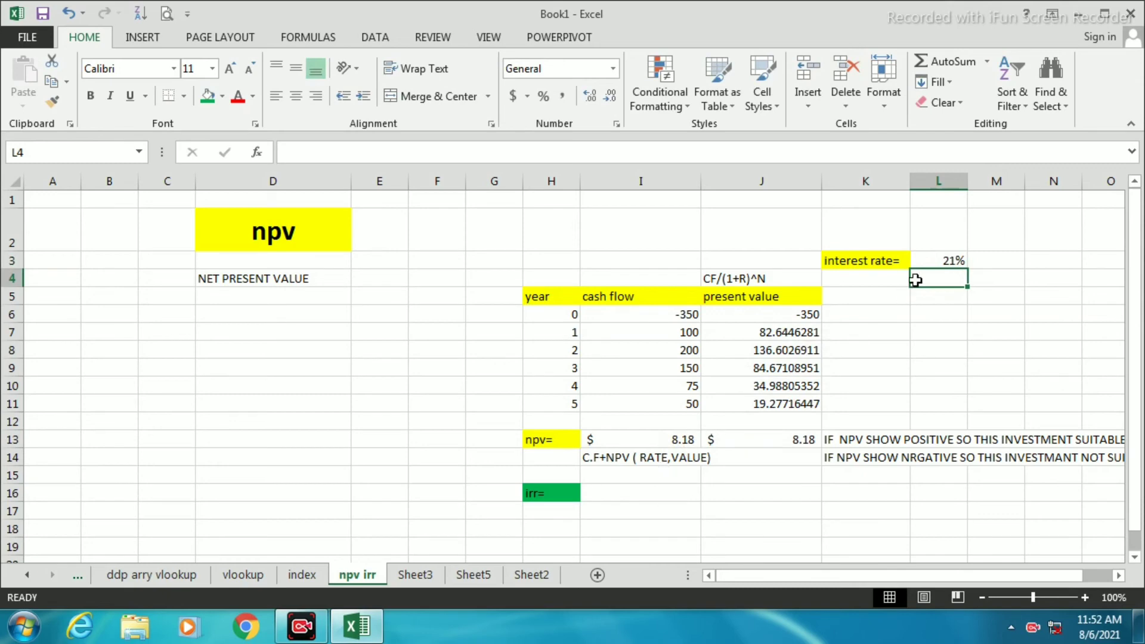
Try an interest rate of 22% in cell L3
click(930, 258)
key(BackSpace)
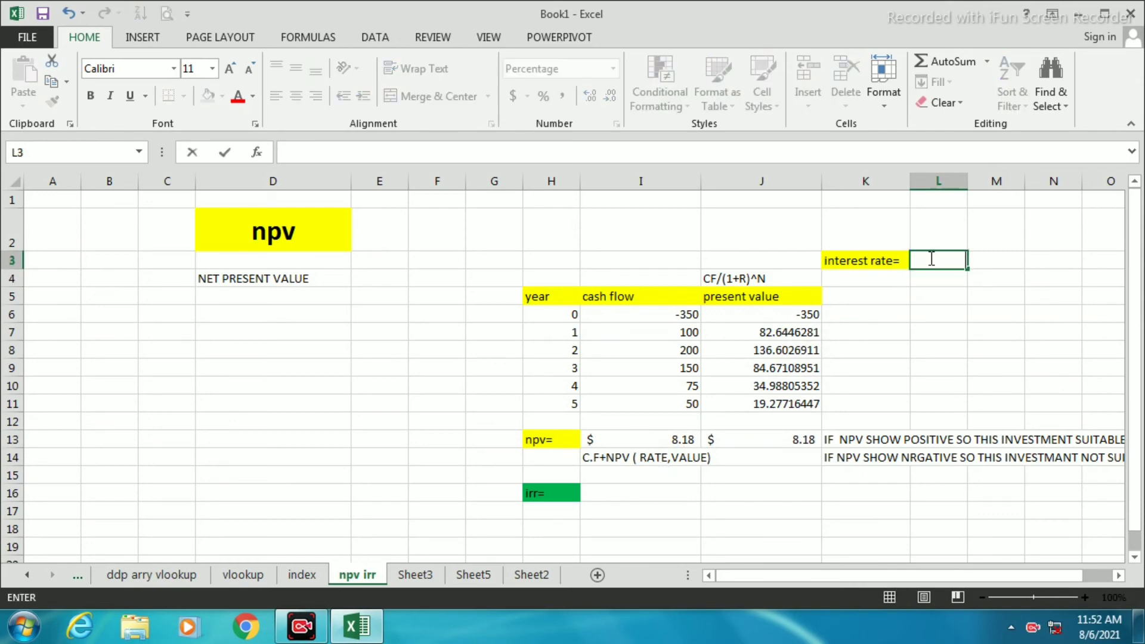
text(22%)
key(Return)
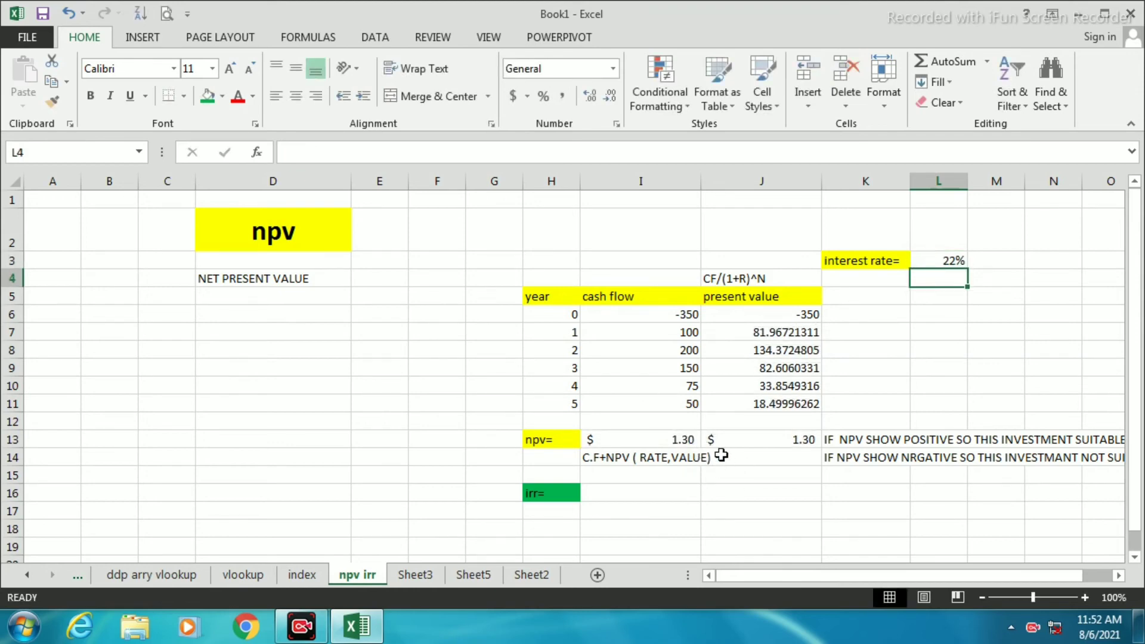
Change the interest rate in cell L3 to 23%
click(935, 257)
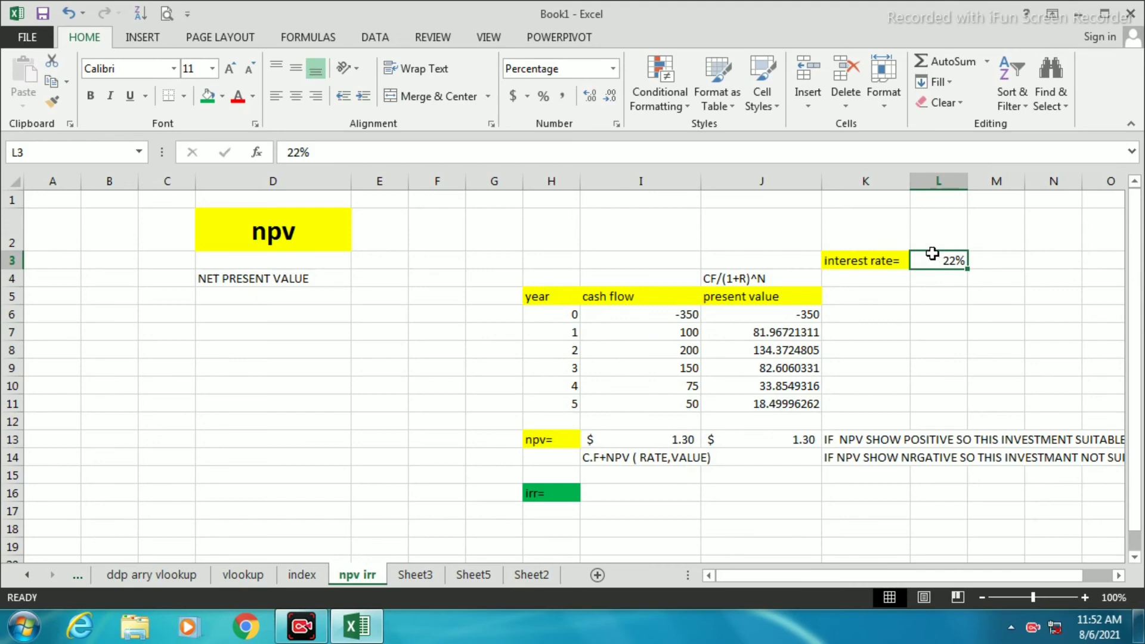
key(BackSpace)
text(23)
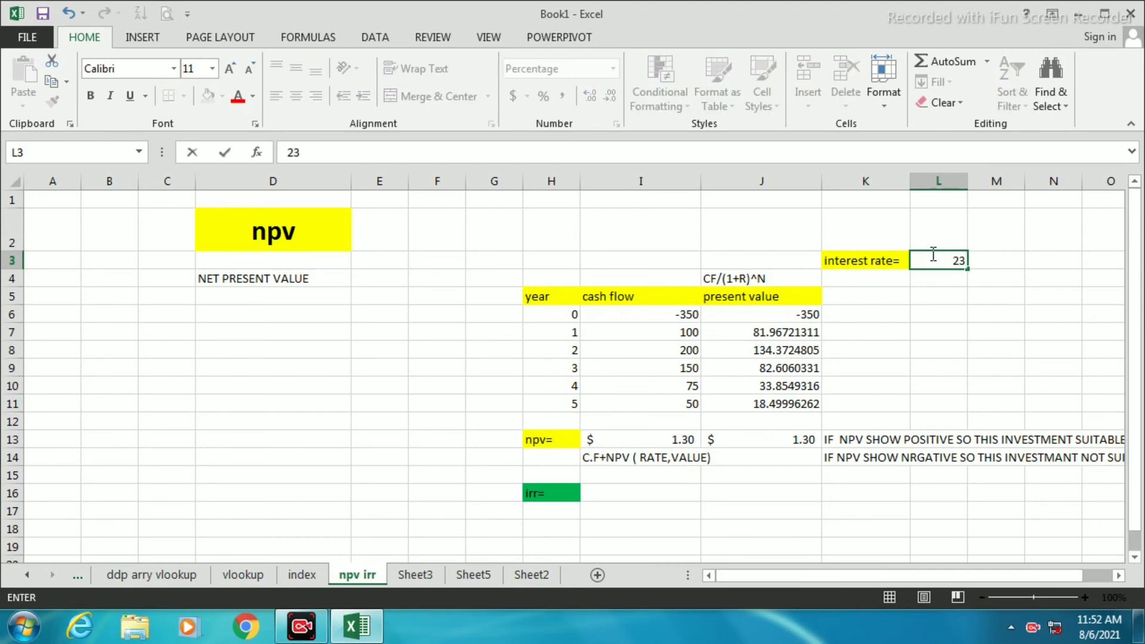
text(%)
key(Return)
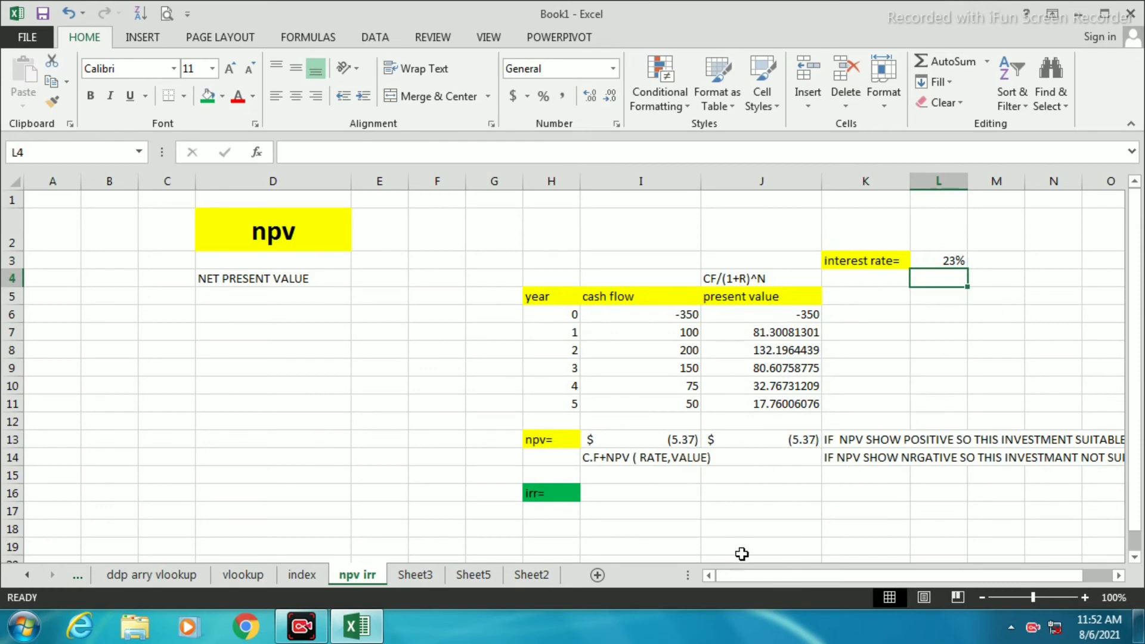
Calculate the internal rate of return in cell I16 with IRR over cash flows I6:I11 and a guess of 22%
click(644, 496)
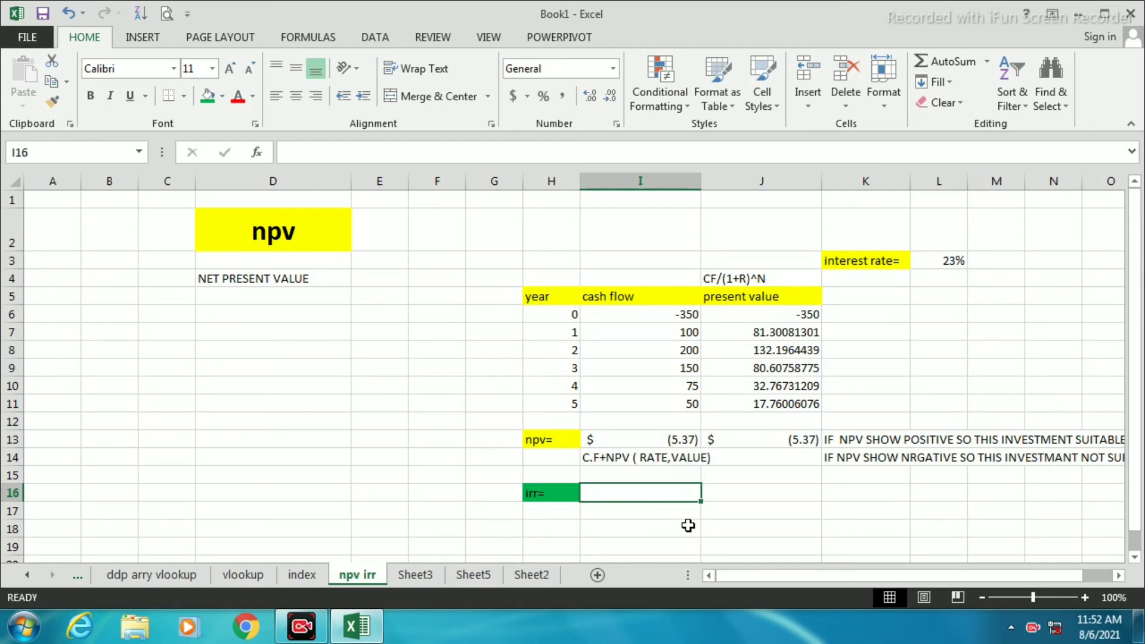
text(=IRR)
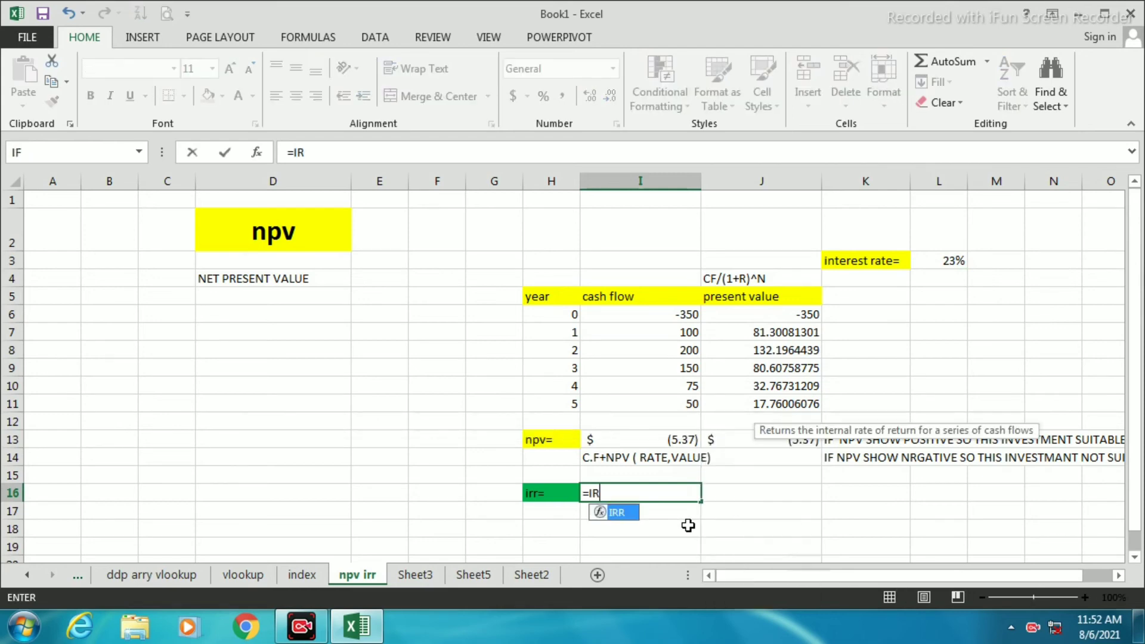
double_click(615, 514)
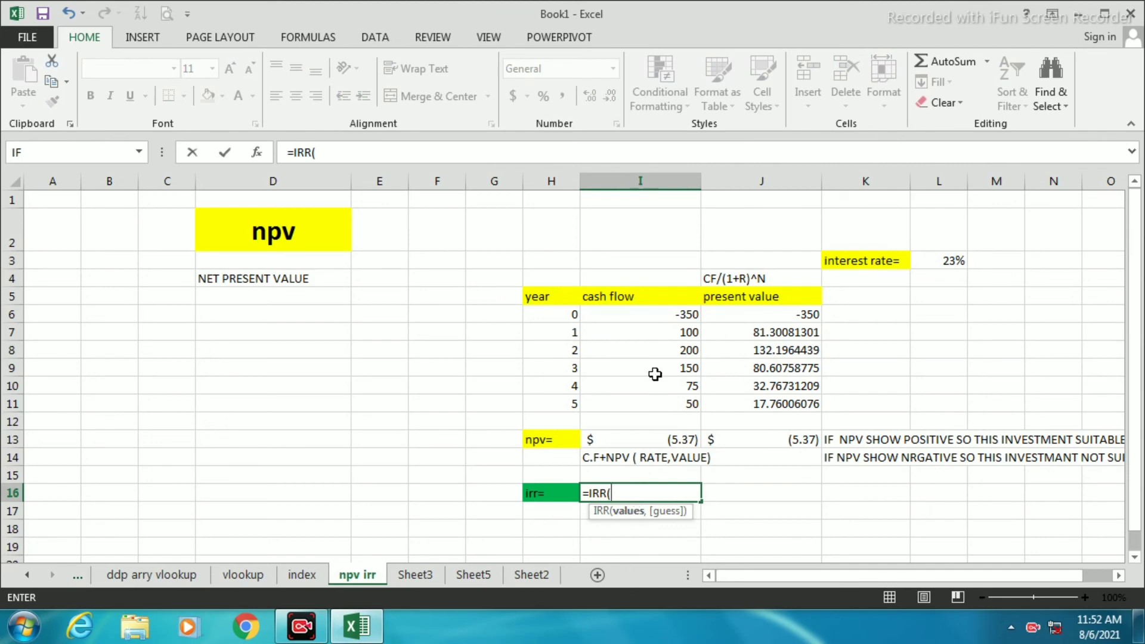
drag(651, 310, 668, 407)
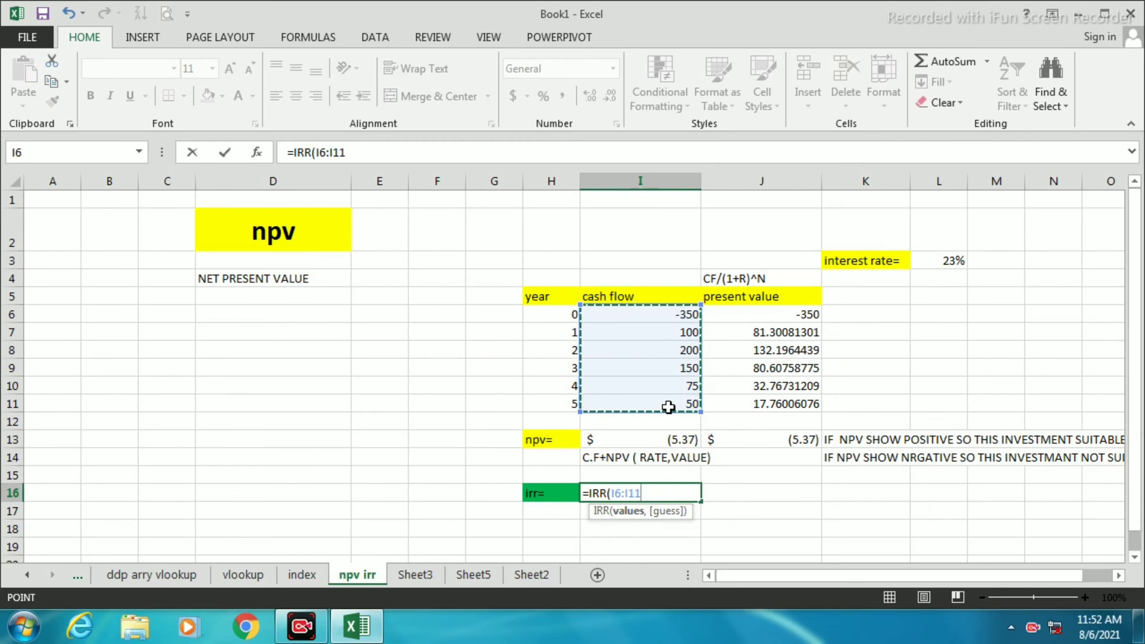
text(,)
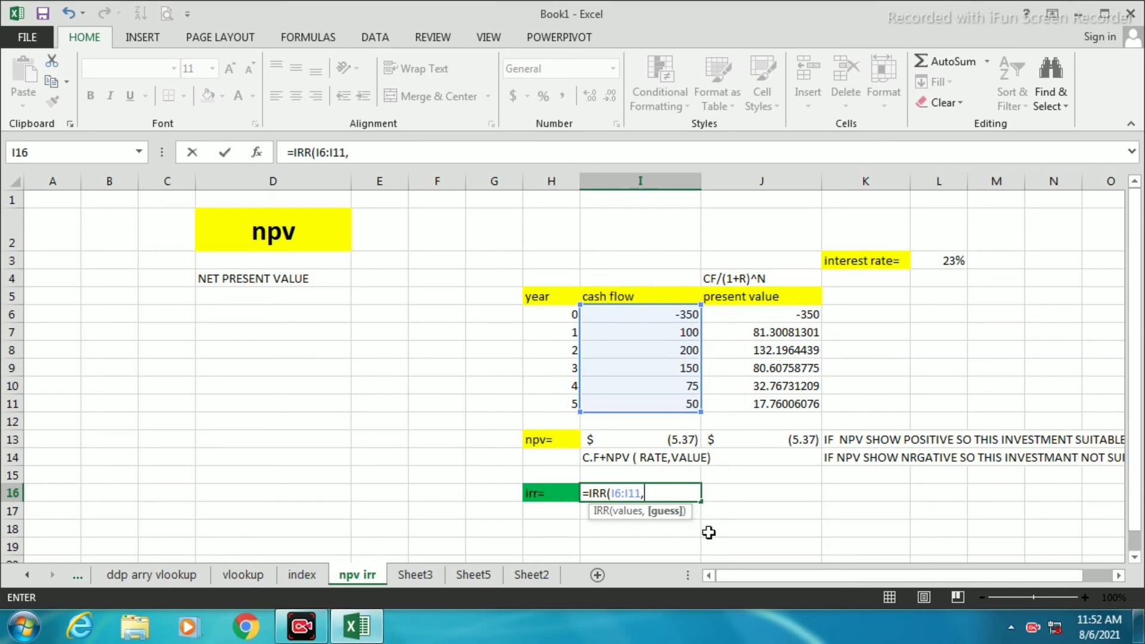
text(22%)
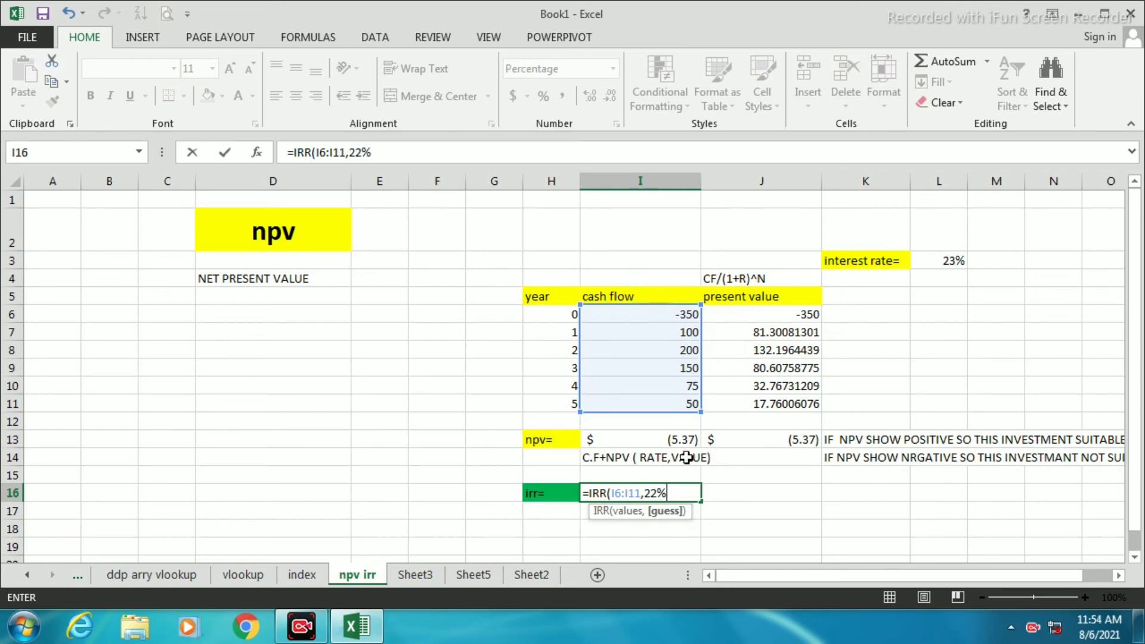
key(Return)
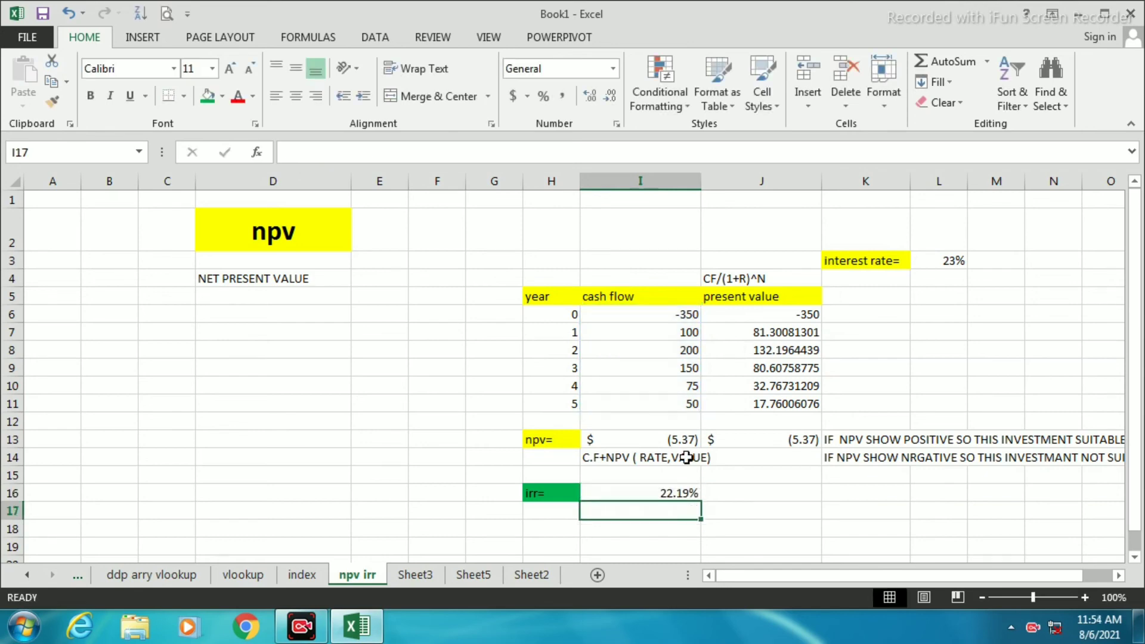
Switch the IRR result in cell I16 to General number format and back to Percentage
click(656, 494)
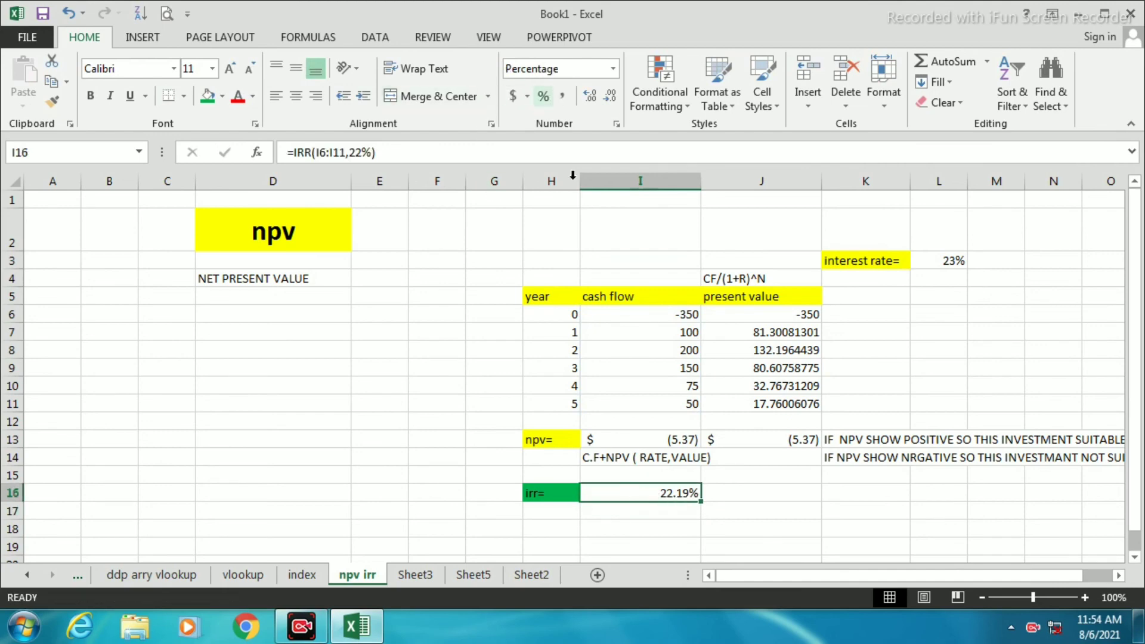
click(611, 70)
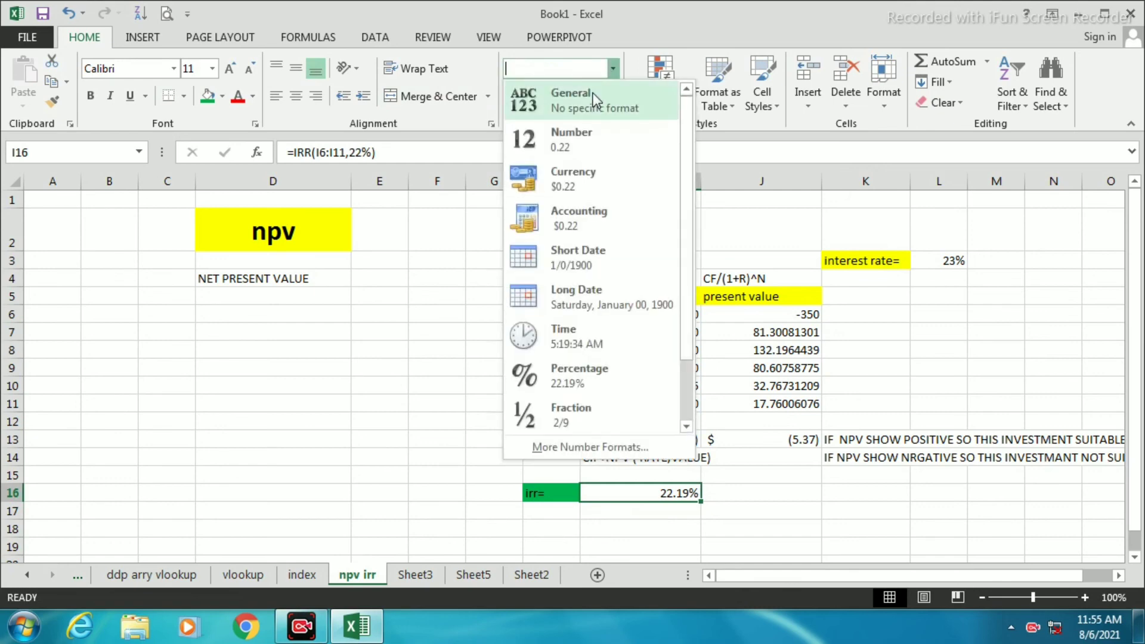
click(589, 94)
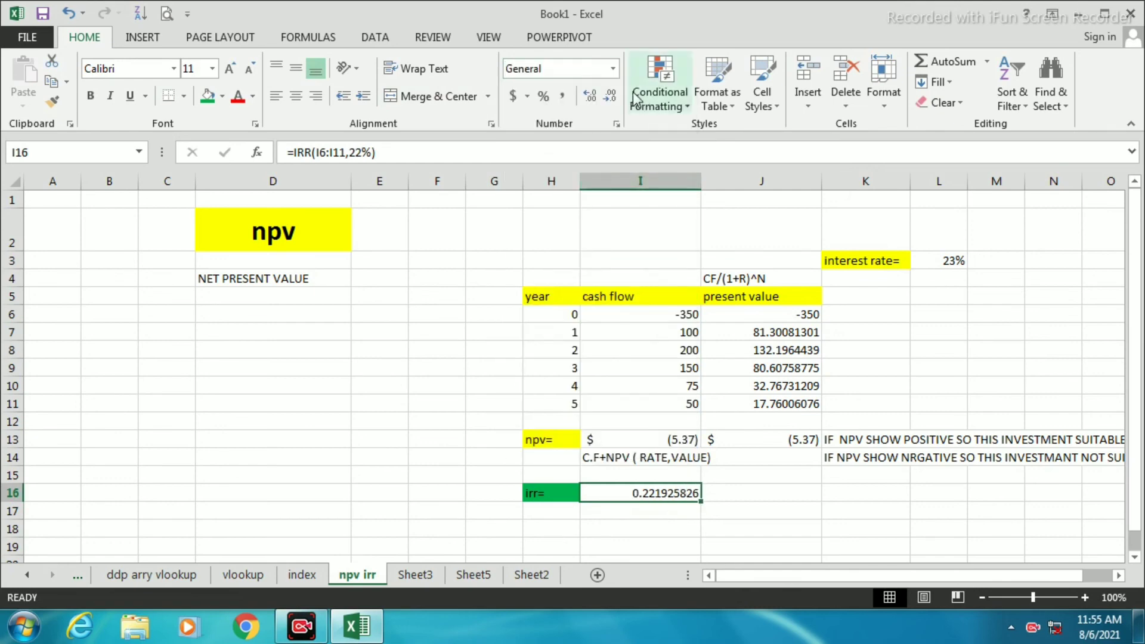
click(614, 67)
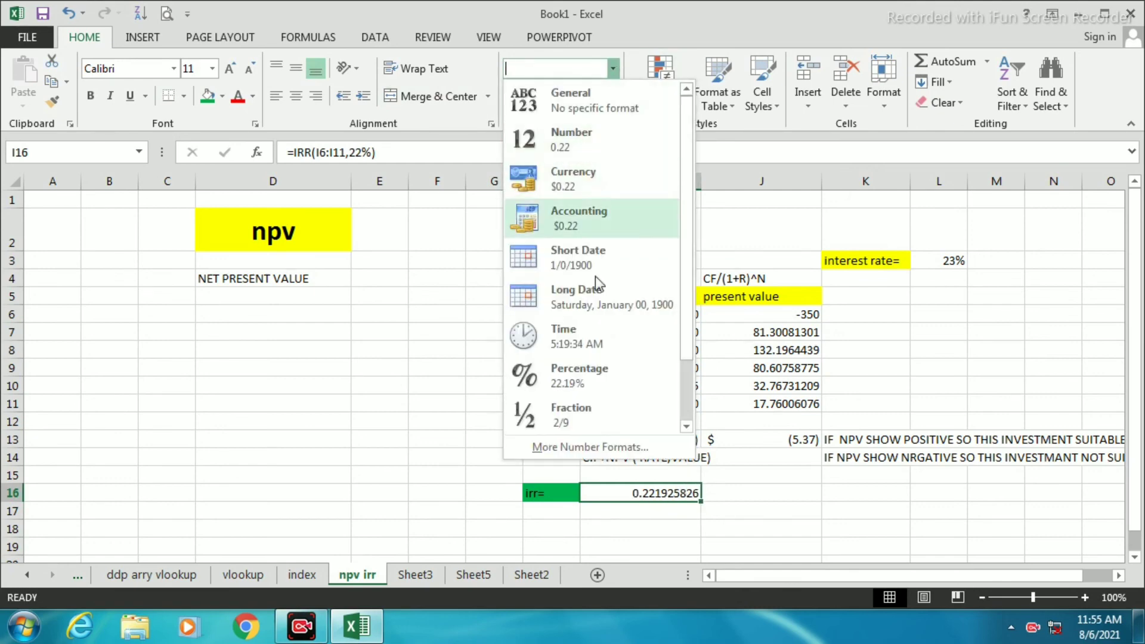
click(589, 372)
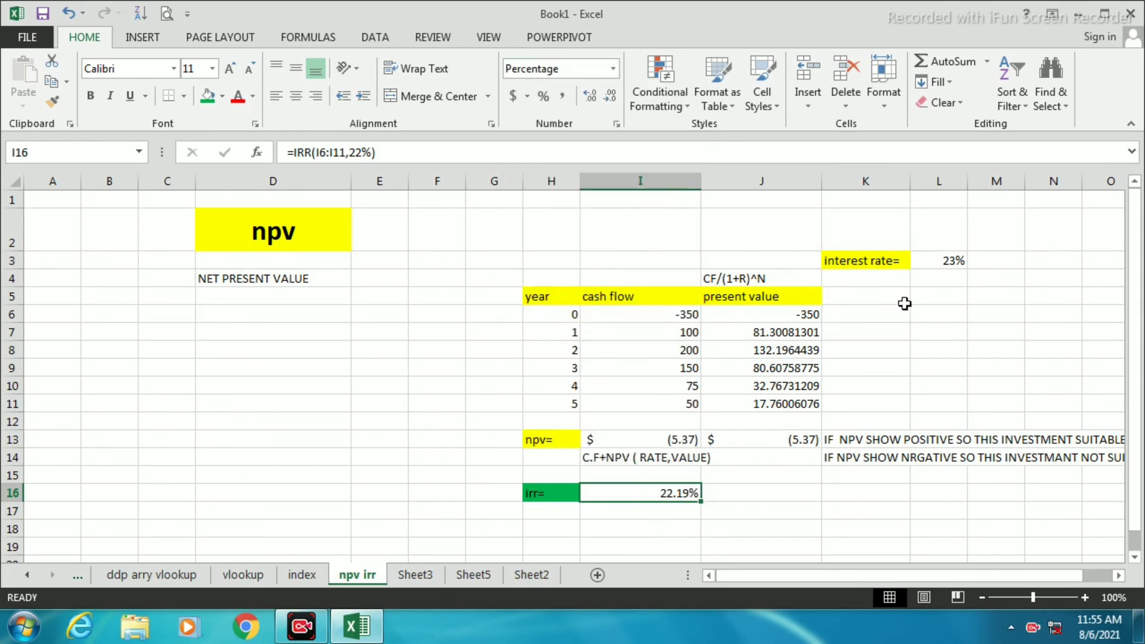
Set the interest rate in cell L3 to 22.19% to test the NPV at the rounded IRR
click(932, 260)
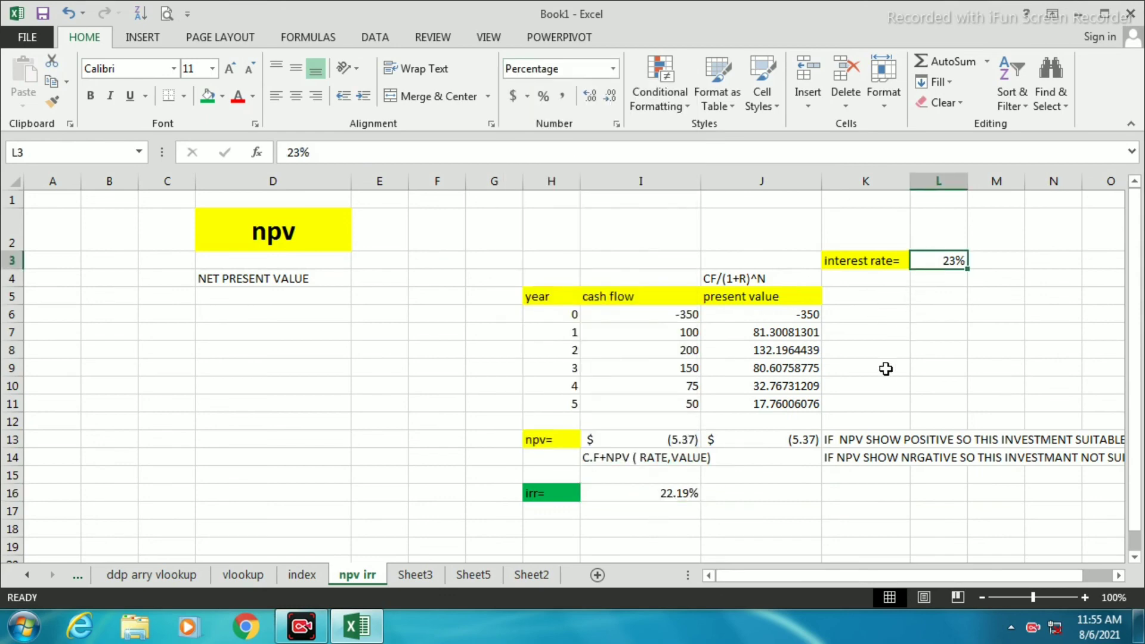
key(BackSpace)
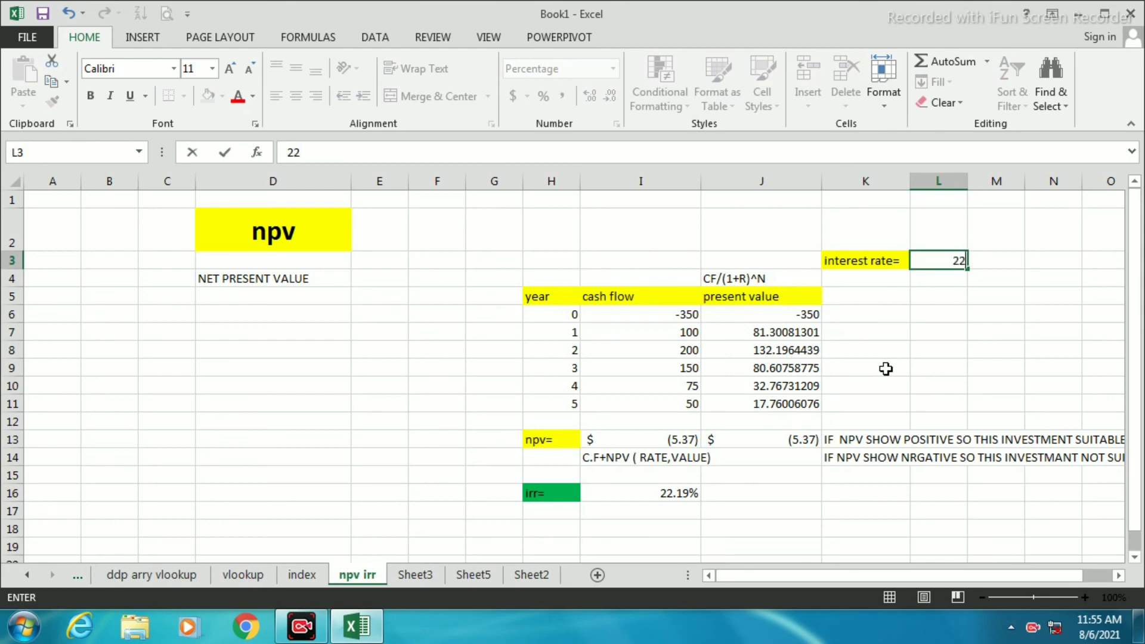
text(22.19%)
key(Return)
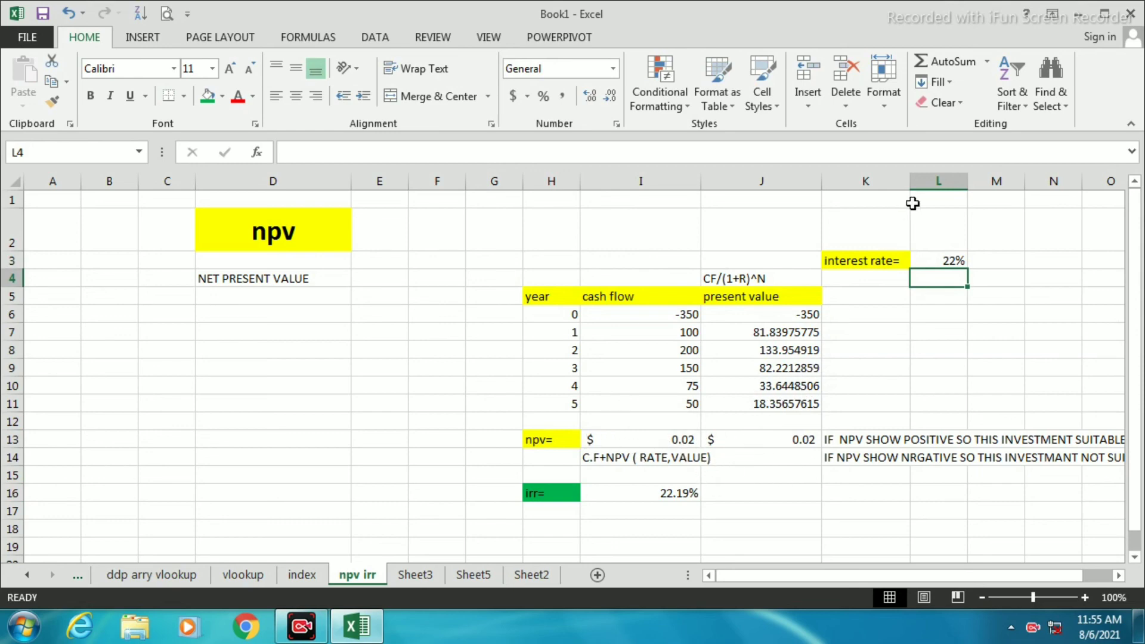
click(951, 259)
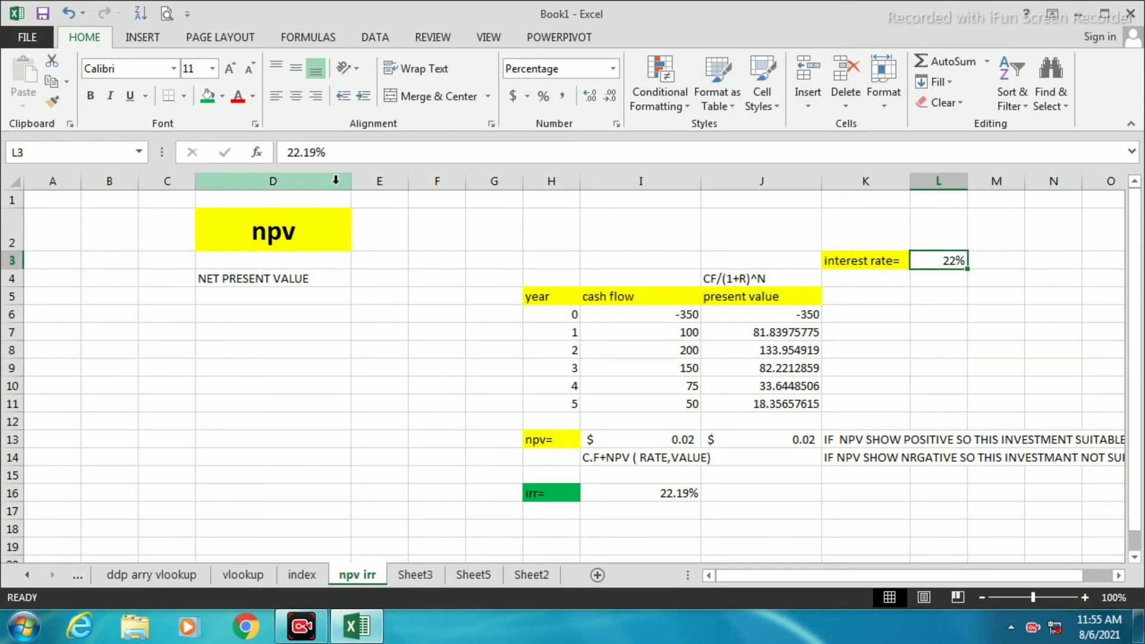
Increase the IRR result in cell I16 to four decimal places
click(665, 494)
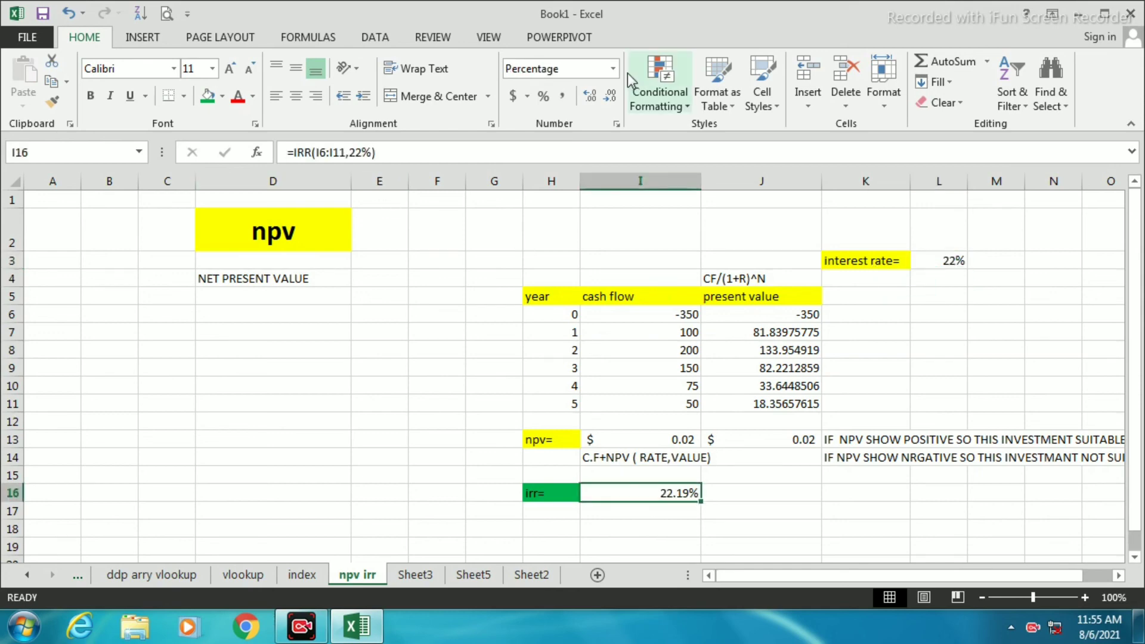
click(593, 102)
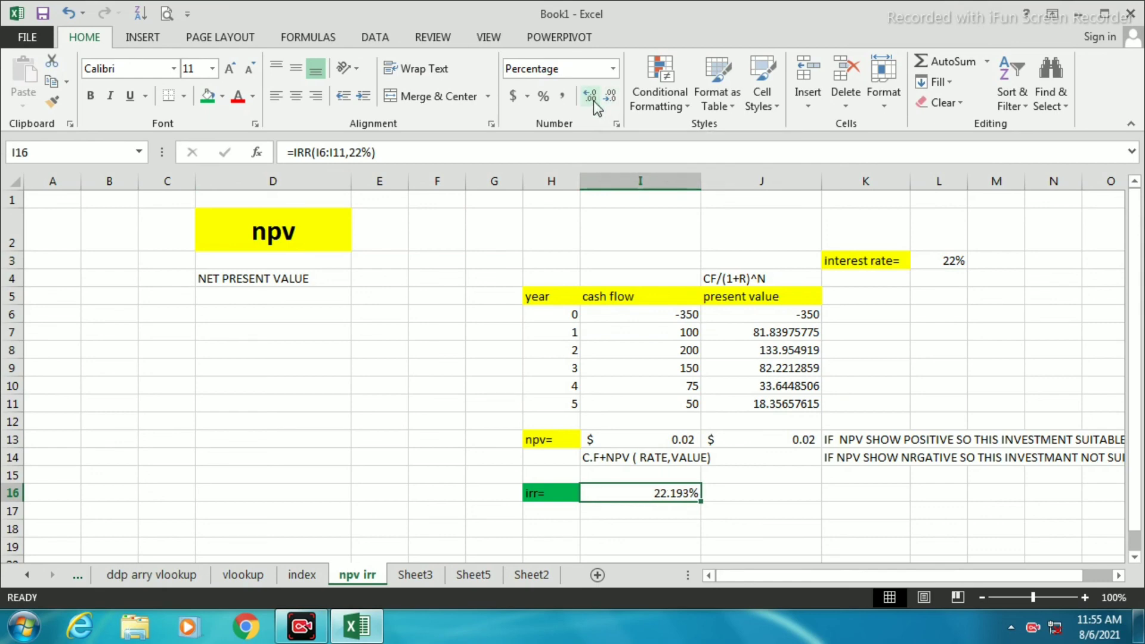
click(592, 101)
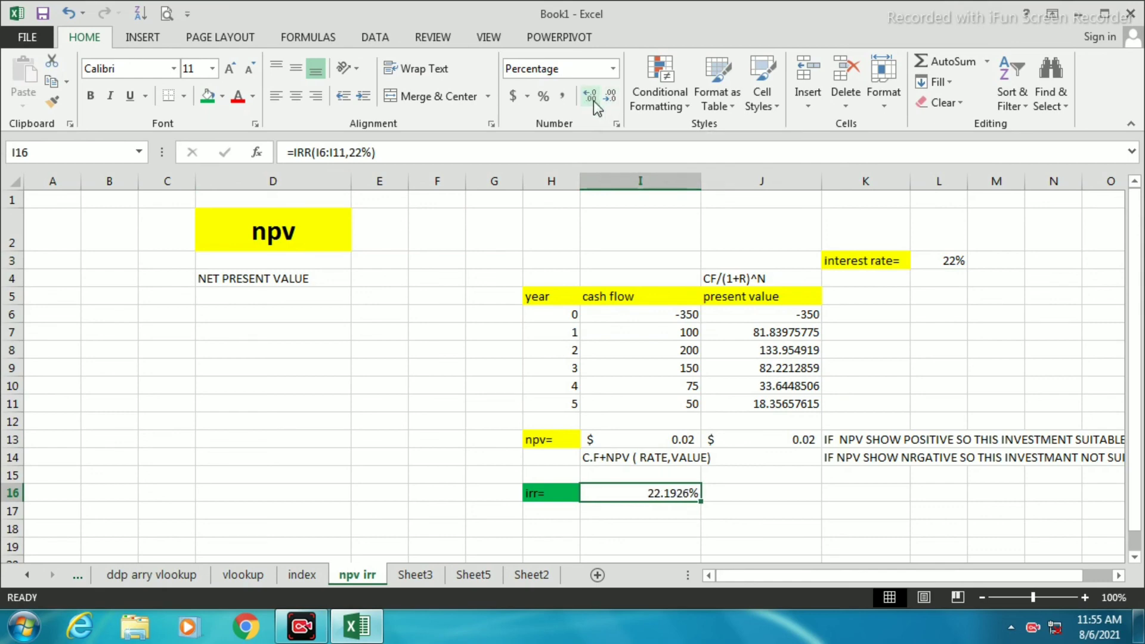
Refine the interest rate in cell L3 to 22.1926% to test the NPV at the more precise IRR
click(957, 261)
text(22.19%)
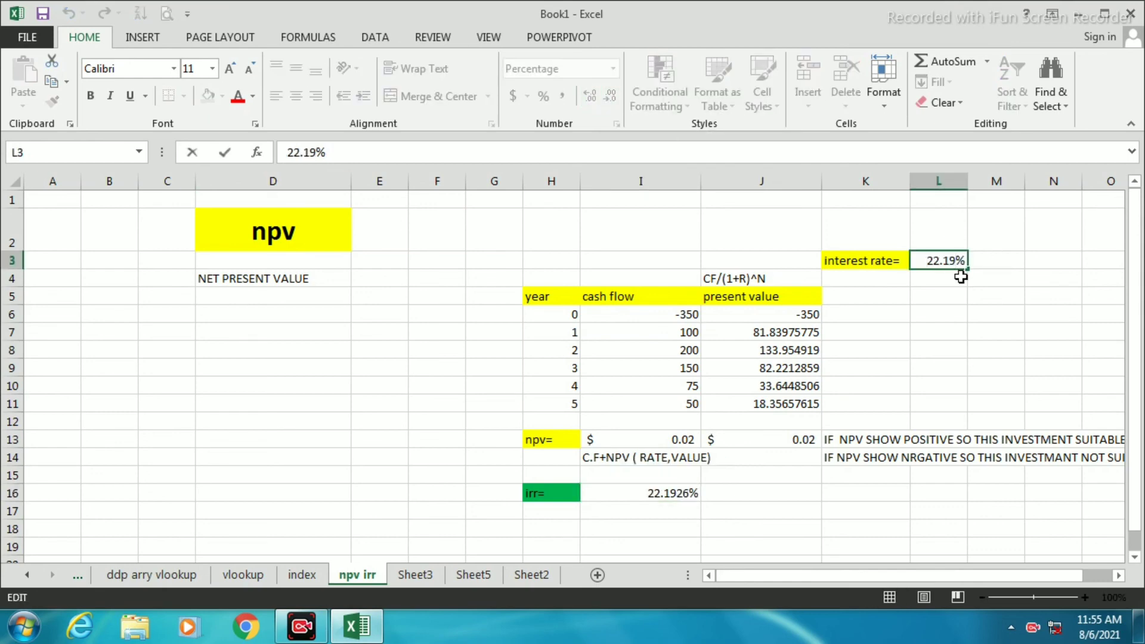
text(26)
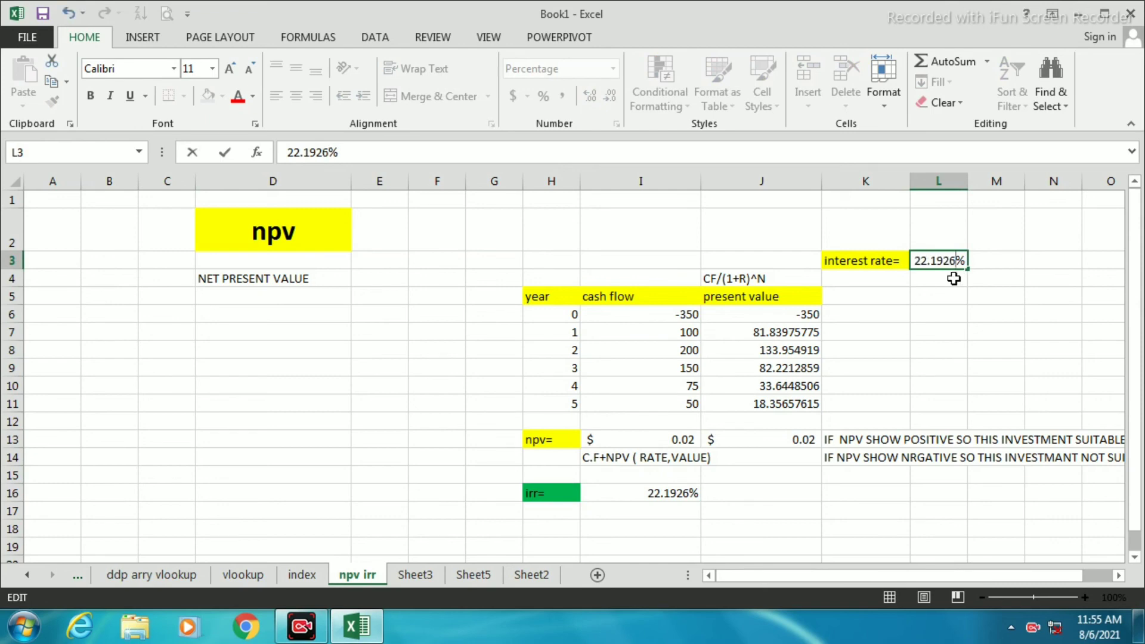
key(Return)
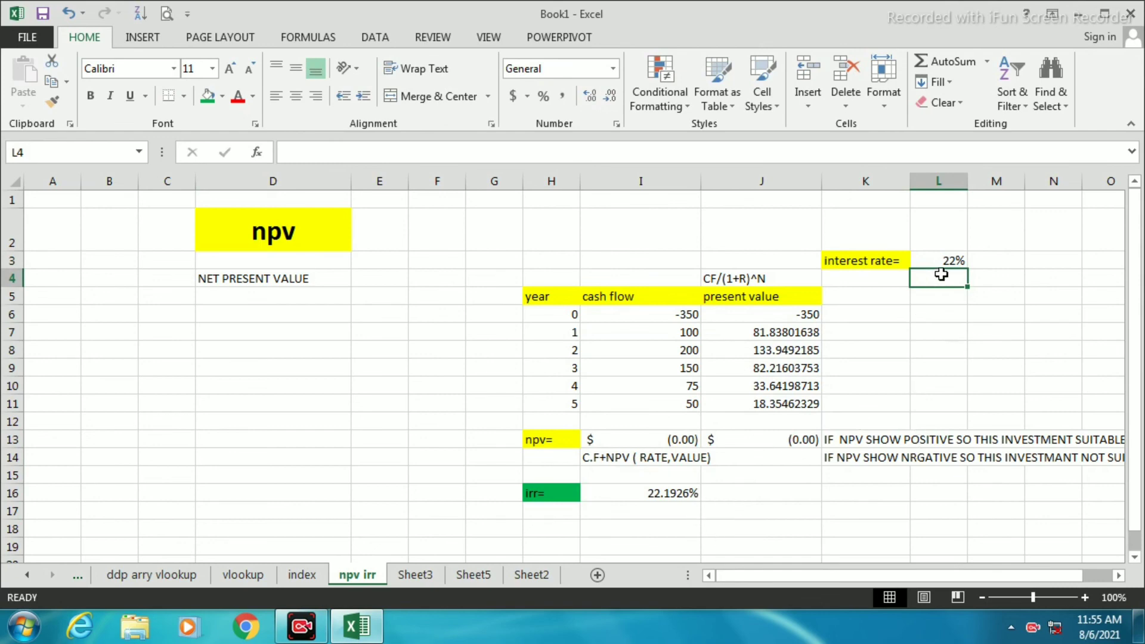
Set the interest rate in cell L3 to 6%
click(931, 259)
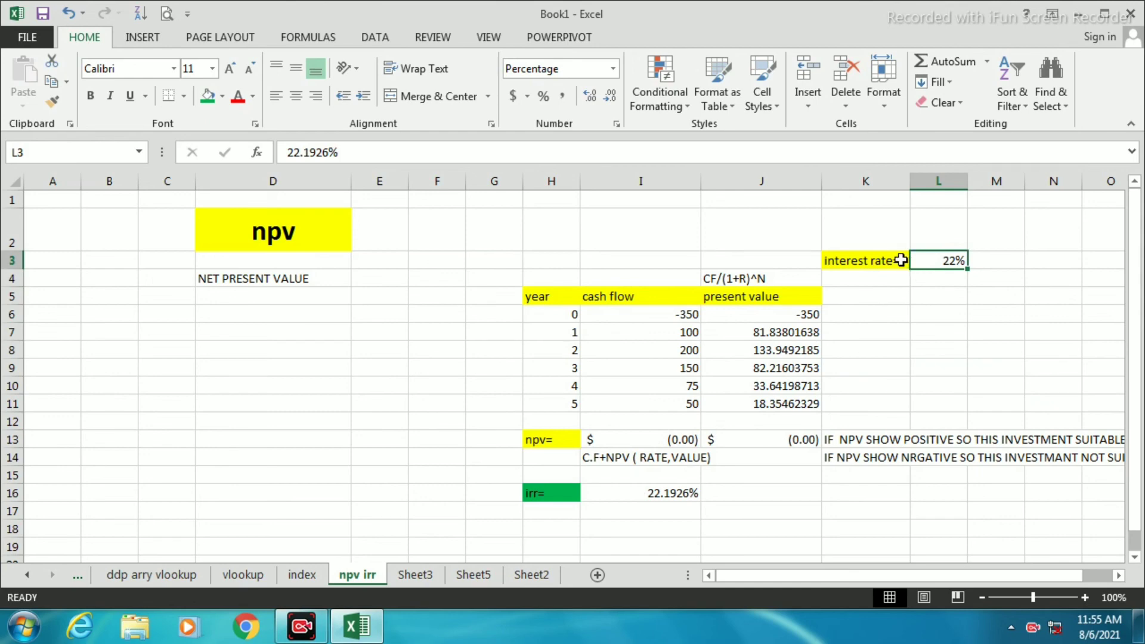
key(BackSpace)
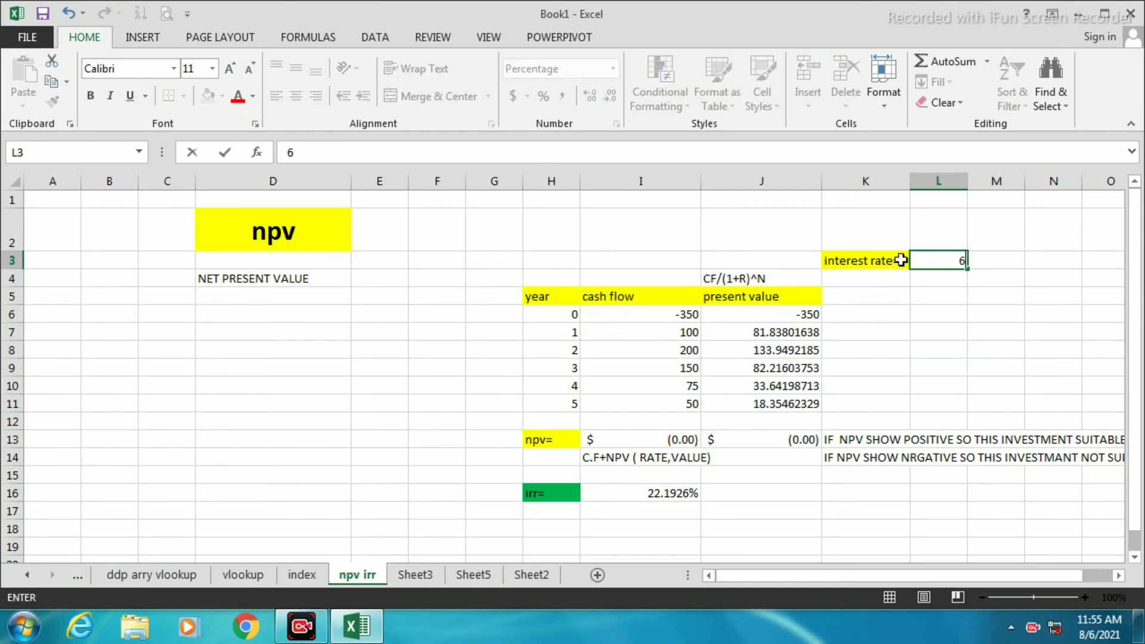
text(6%)
key(Return)
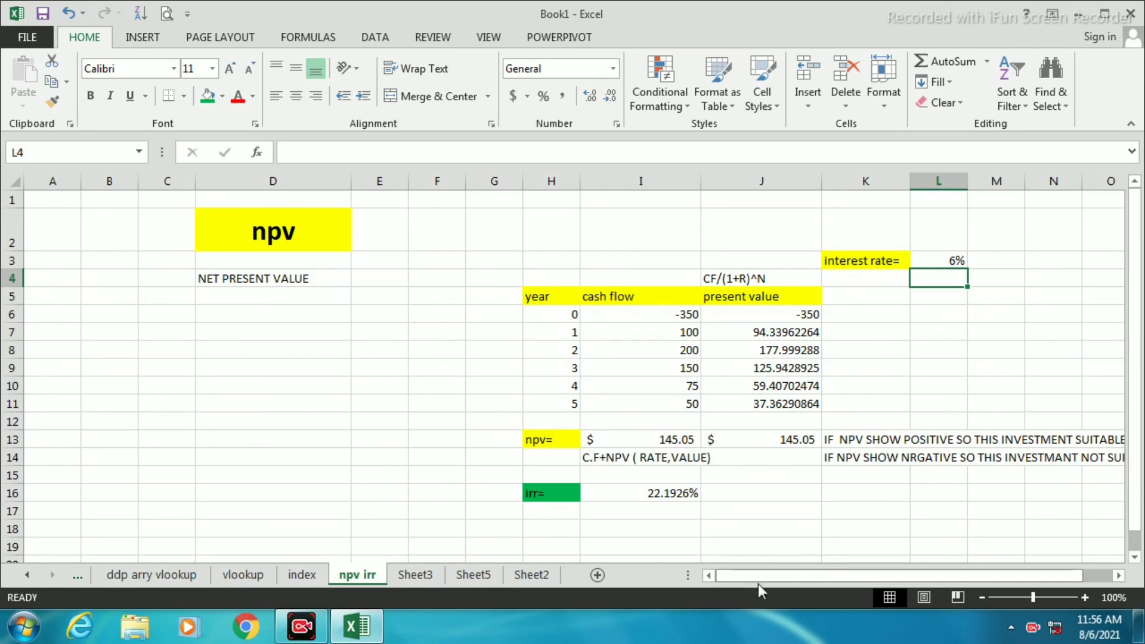
click(1030, 628)
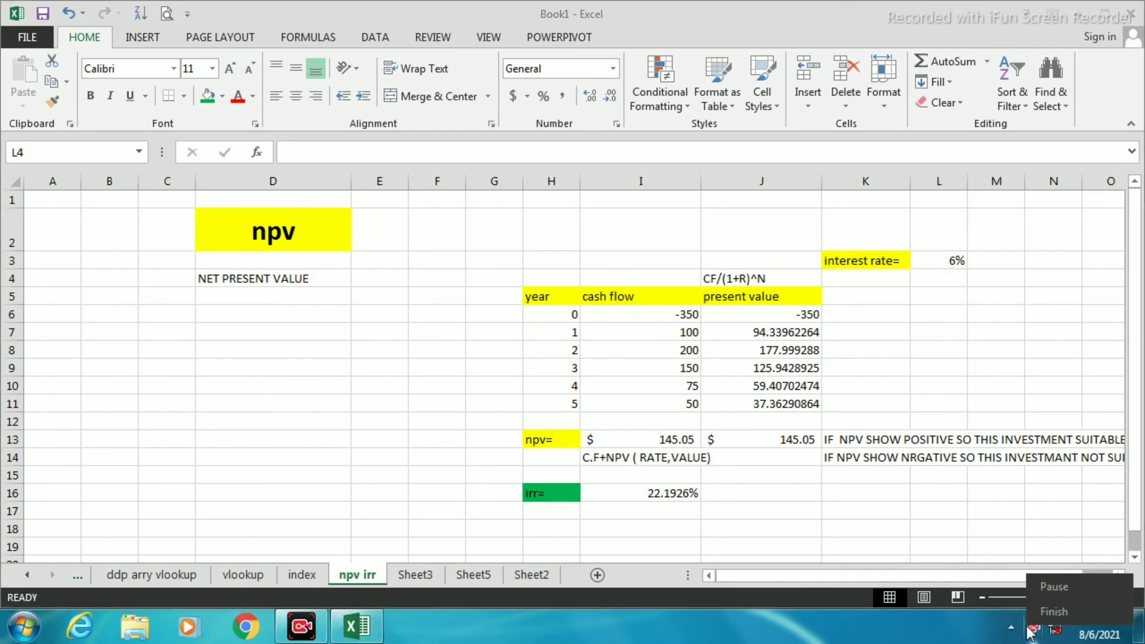